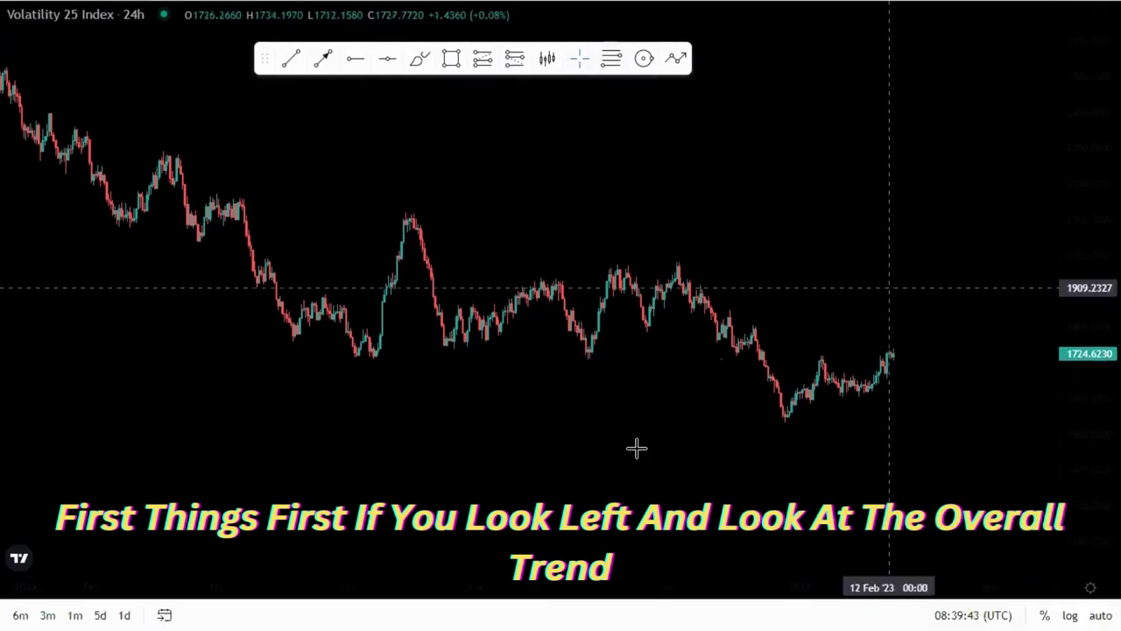
# Draw a near-horizontal arrow from the 22 Sep '22 low at about 1714 to the structure break on 2 Dec '22
pyautogui.scroll(-3, 641, 472)
pyautogui.scroll(-3, 641, 456)
pyautogui.moveTo(1084, 115); pyautogui.dragTo(1083, 350)
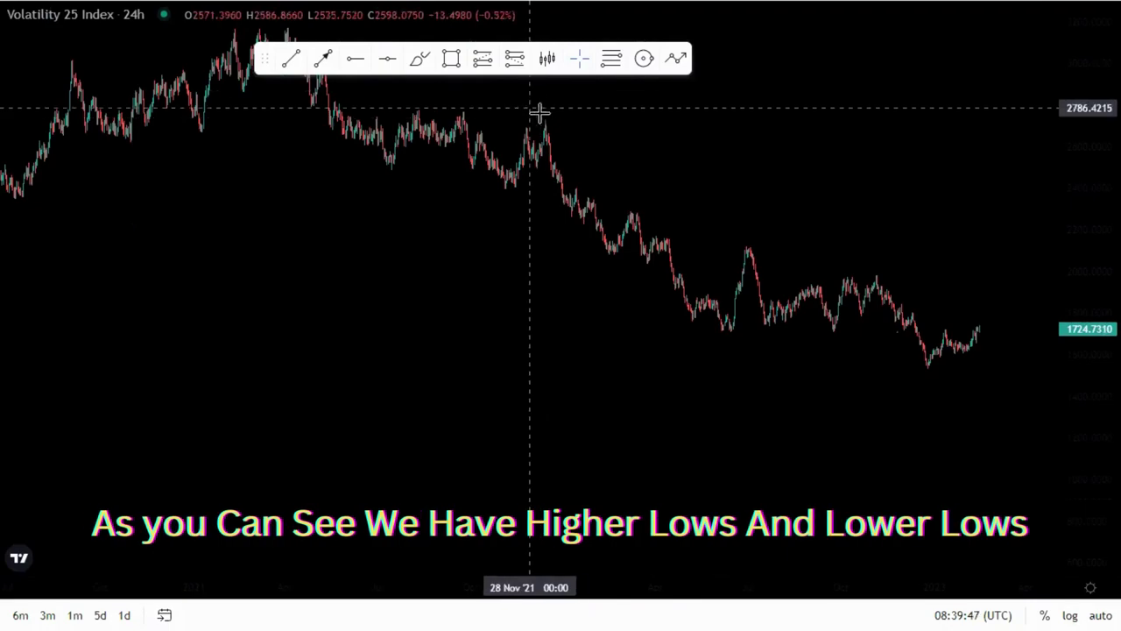
pyautogui.scroll(4, 744, 337)
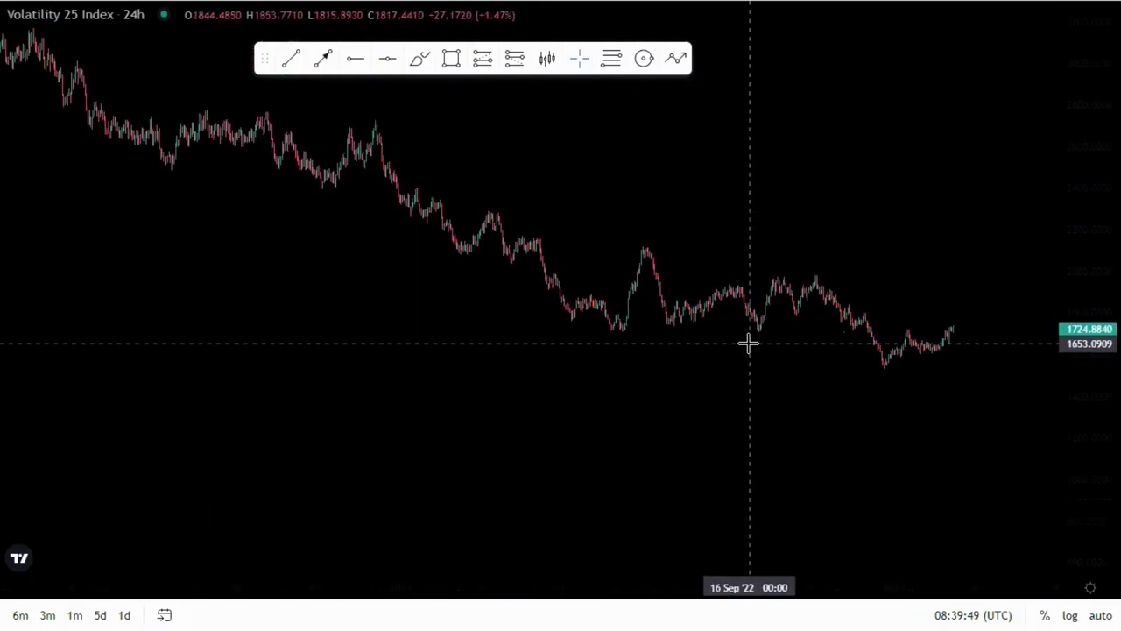
pyautogui.scroll(3, 949, 395)
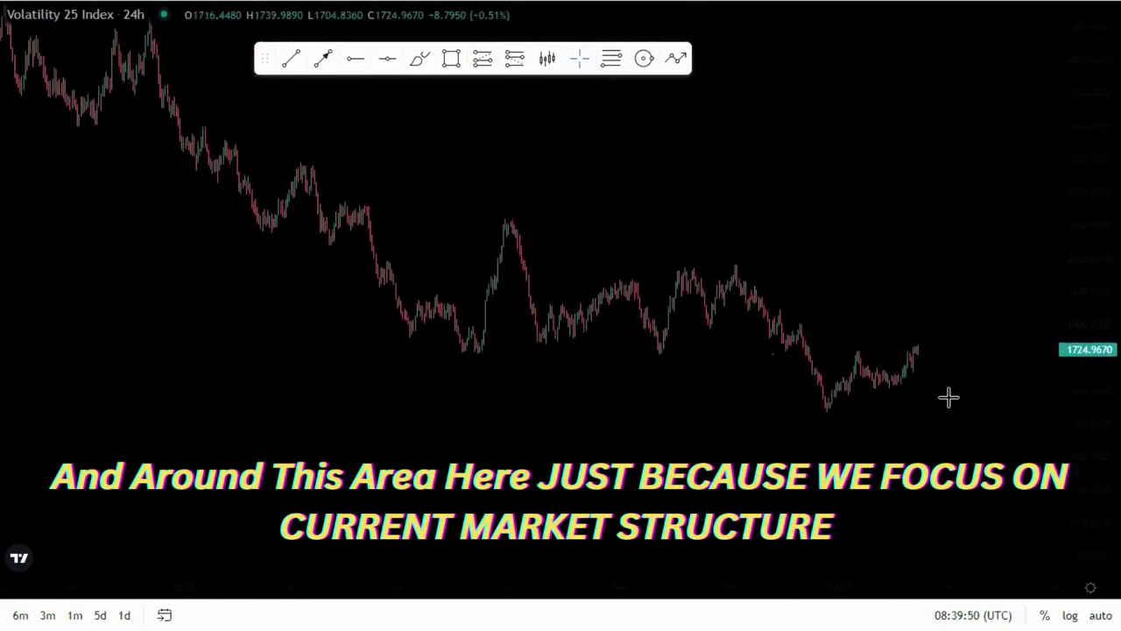
pyautogui.click(574, 351)
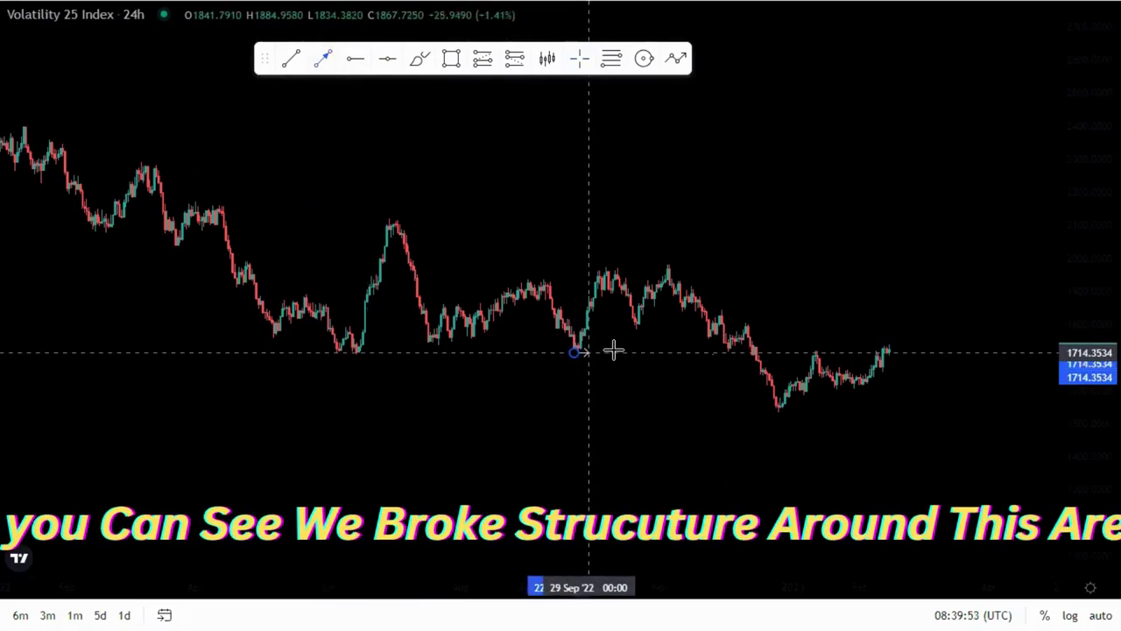
pyautogui.click(721, 353)
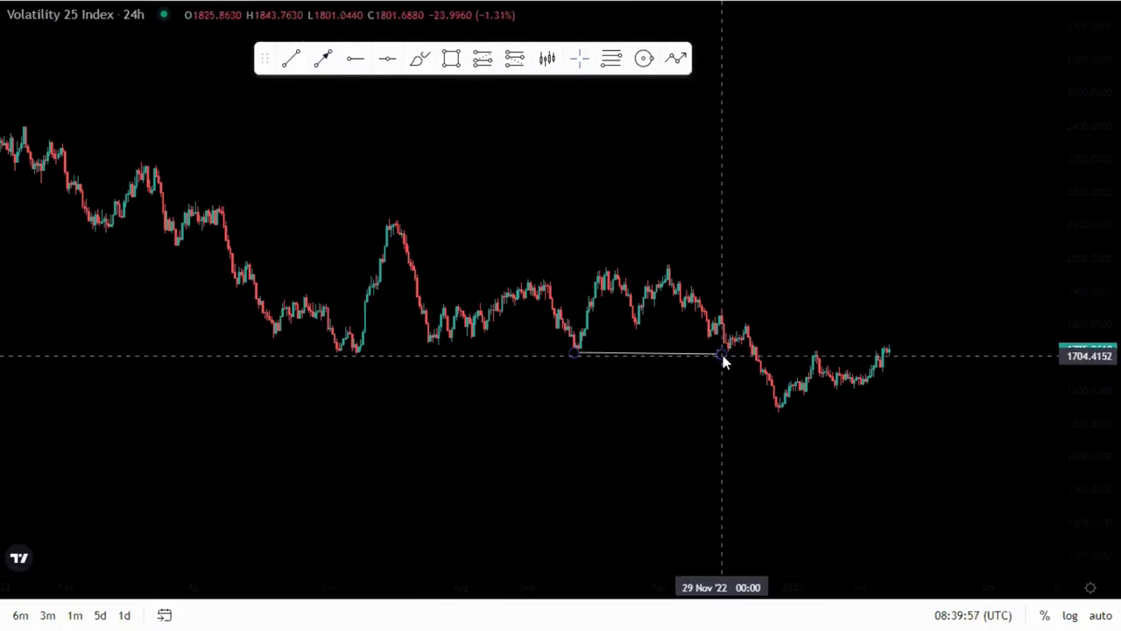
pyautogui.moveTo(723, 354); pyautogui.dragTo(729, 354)
pyautogui.moveTo(1089, 377); pyautogui.dragTo(1089, 256)
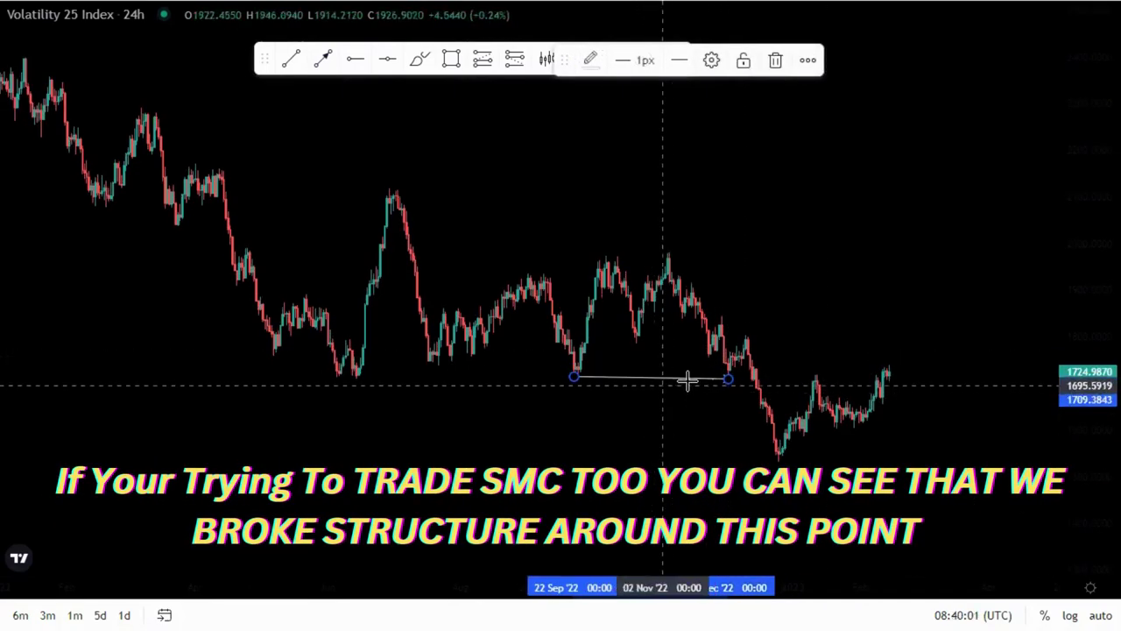
# Draw an order block rectangle from 12 Dec '22 to late February '23, spanning about 1805 to 1770
pyautogui.click(451, 63)
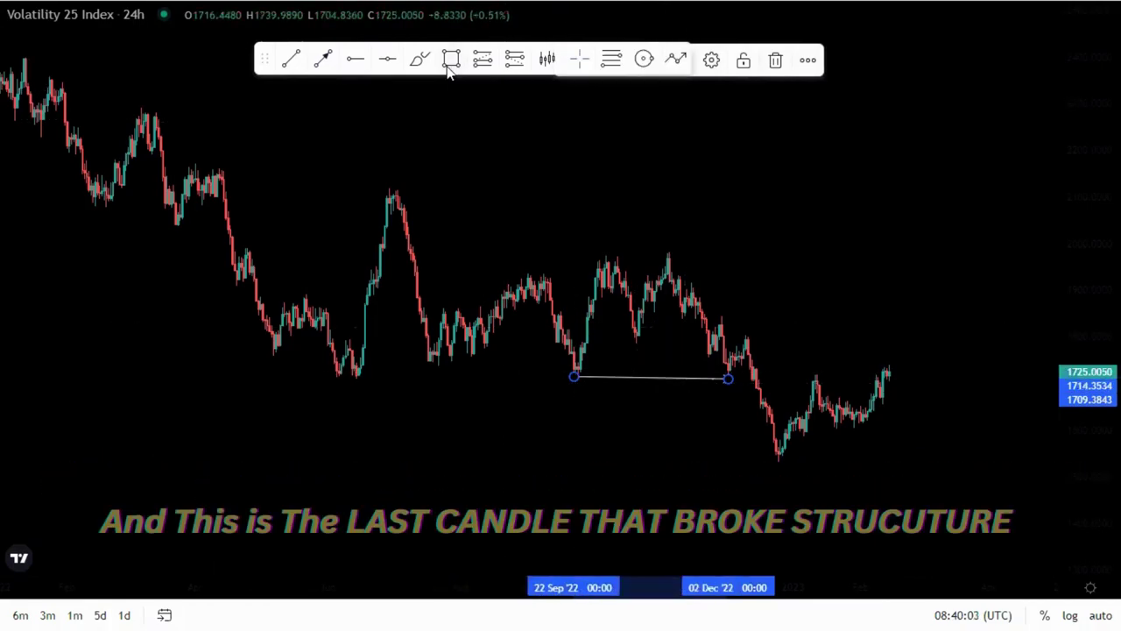
pyautogui.click(746, 334)
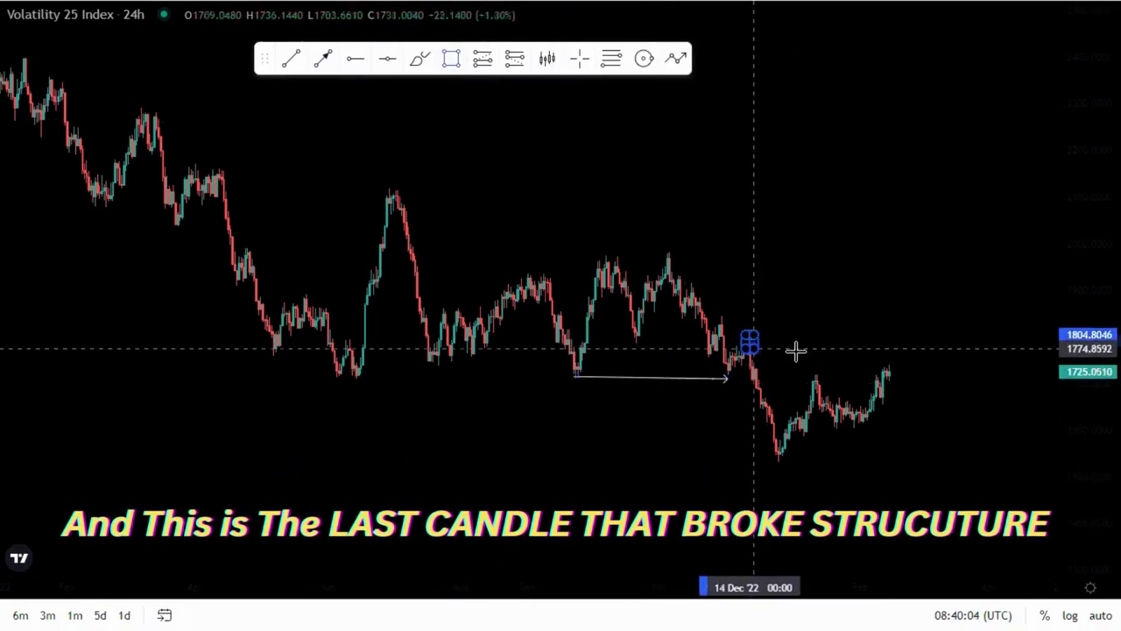
pyautogui.click(916, 351)
pyautogui.click(951, 418)
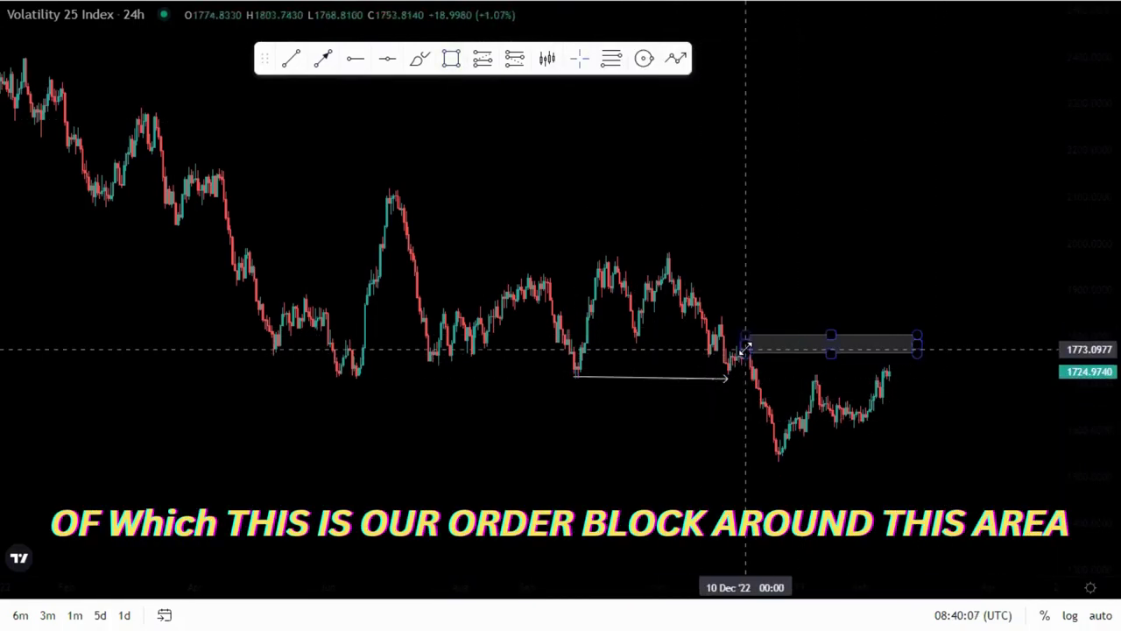
pyautogui.click(747, 350)
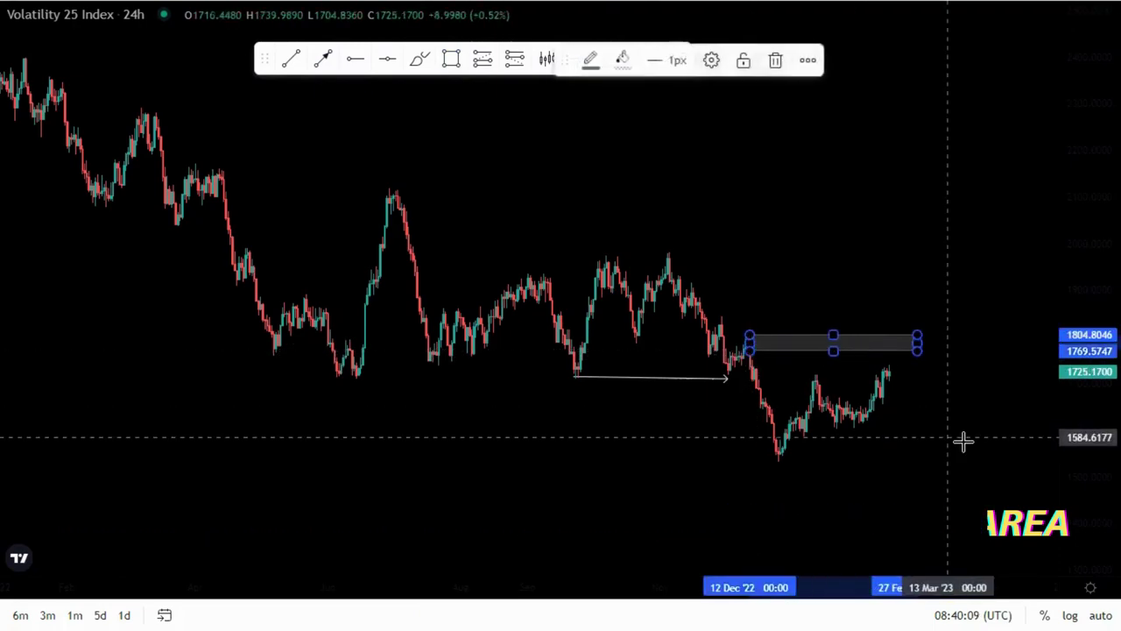
# Draw a downward arrow from the lower edge of the order block to project a continuation to the downside
pyautogui.moveTo(963, 441); pyautogui.dragTo(921, 430)
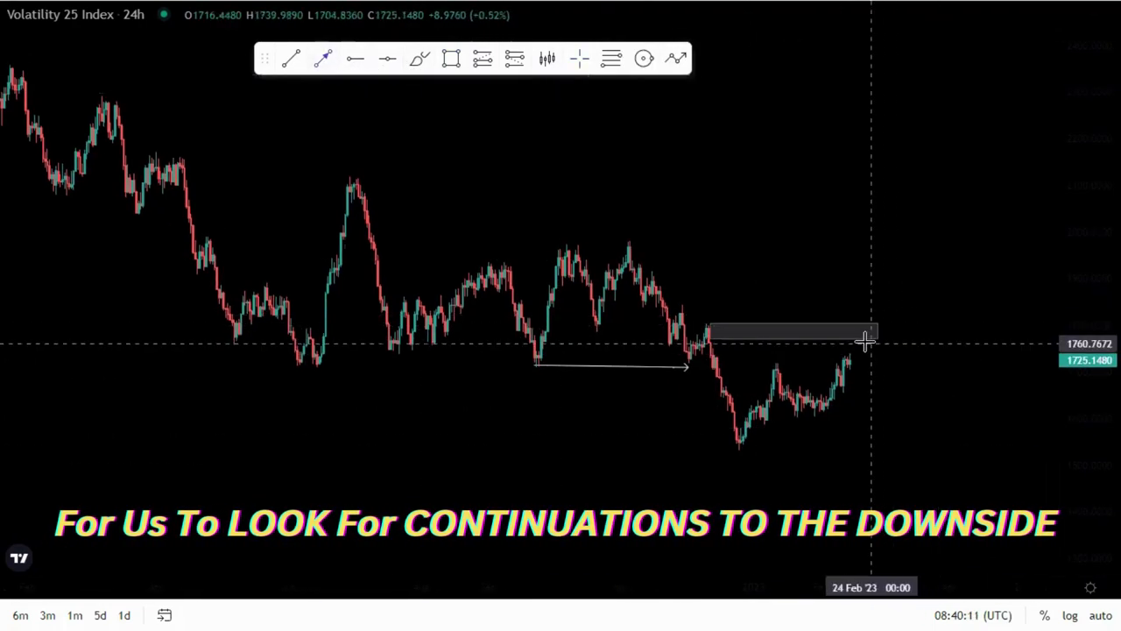
pyautogui.click(931, 530)
pyautogui.moveTo(586, 397); pyautogui.dragTo(520, 377)
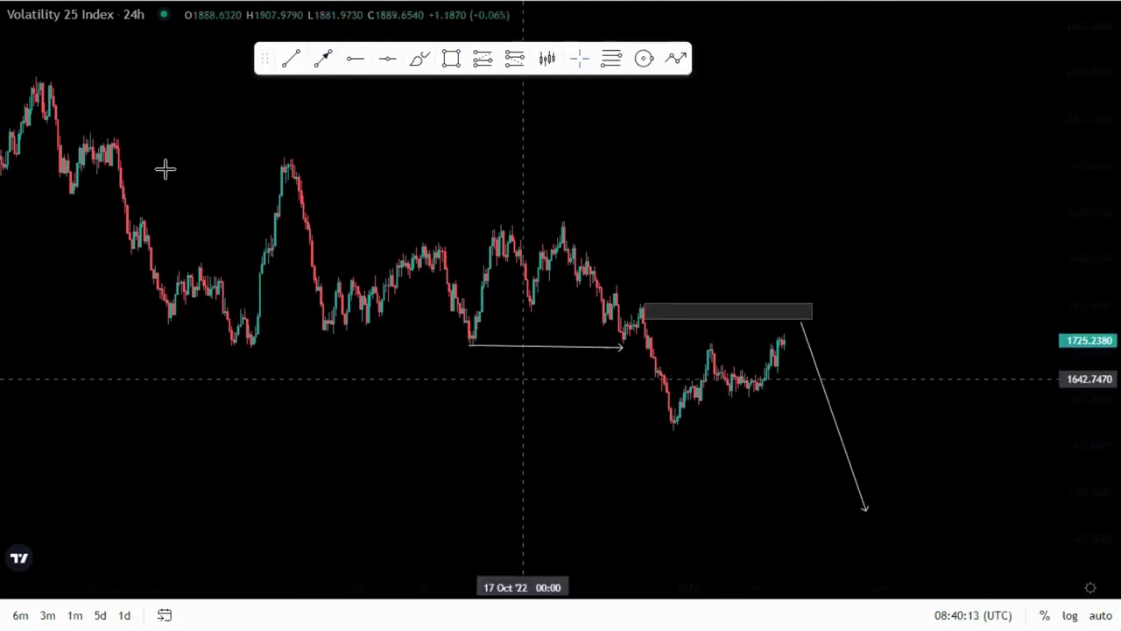
# Delete the order block rectangle, the downward projection arrow and the structure-break arrow
pyautogui.click(724, 307)
pyautogui.press('Delete')
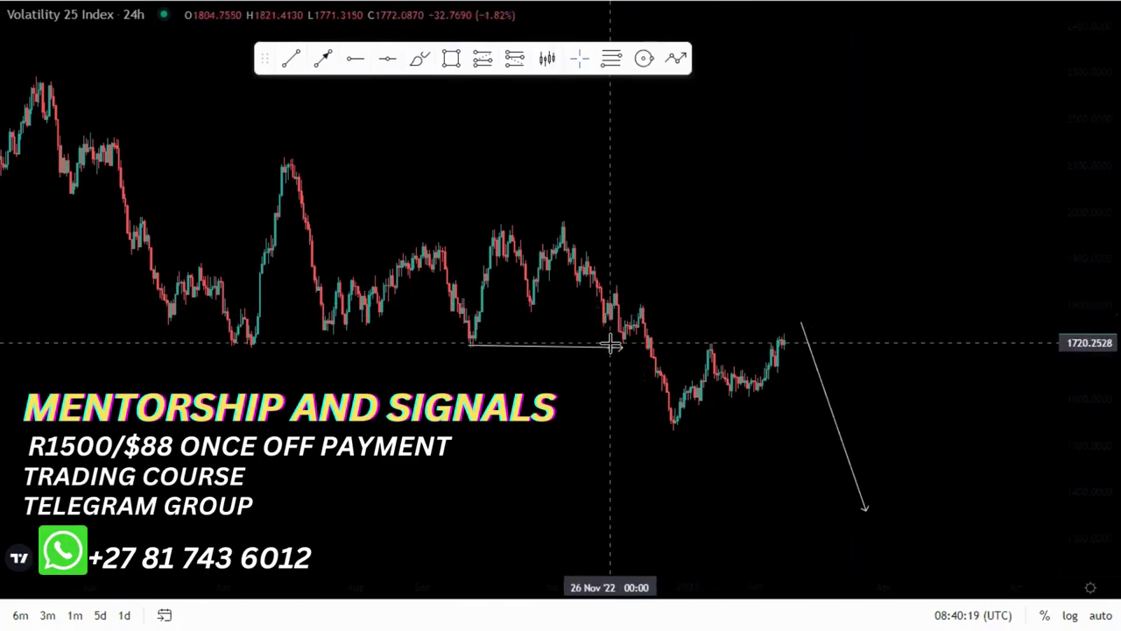
pyautogui.click(812, 350)
pyautogui.press('Delete')
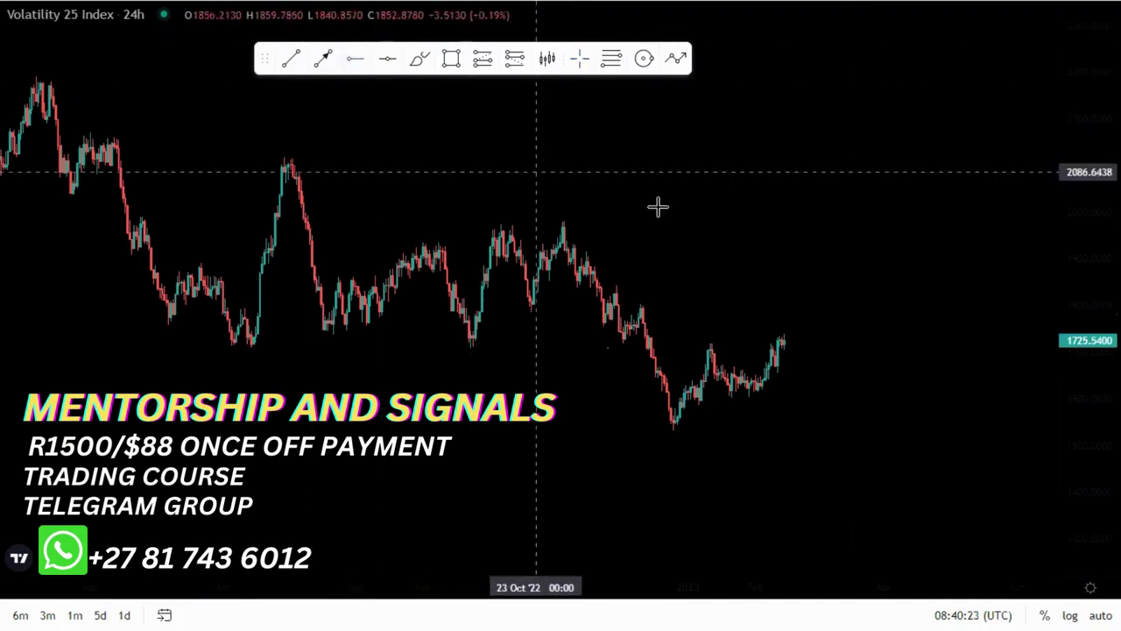
# Place horizontal rays at the 1841.7960 and 1801.2816 swing highs and at the December 2022 low of 1531.7728
pyautogui.click(641, 304)
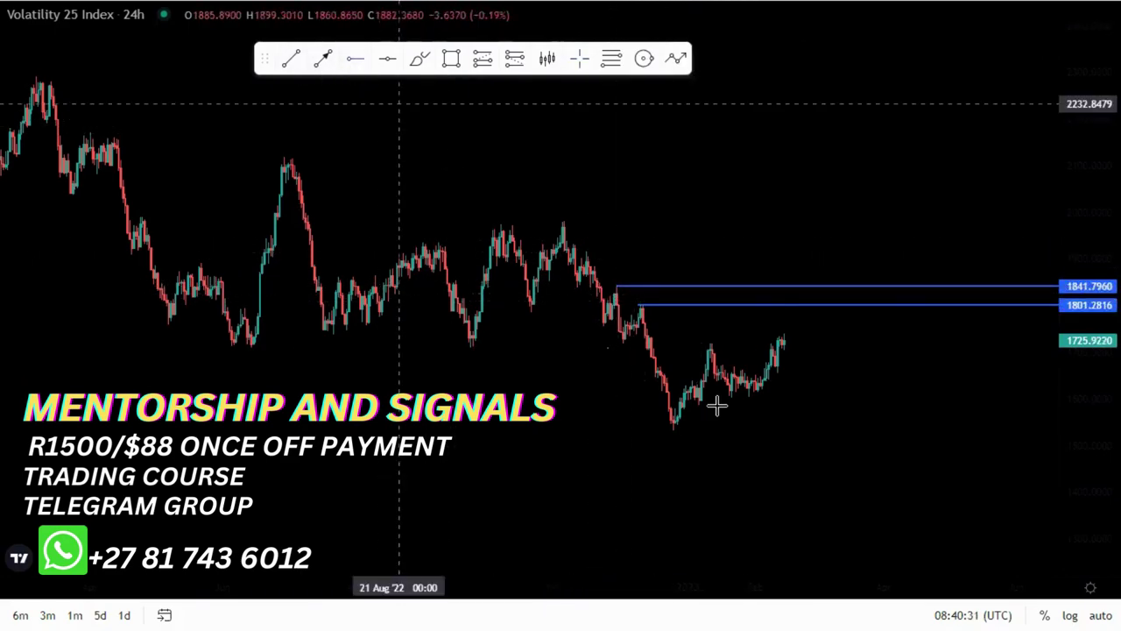
pyautogui.click(672, 432)
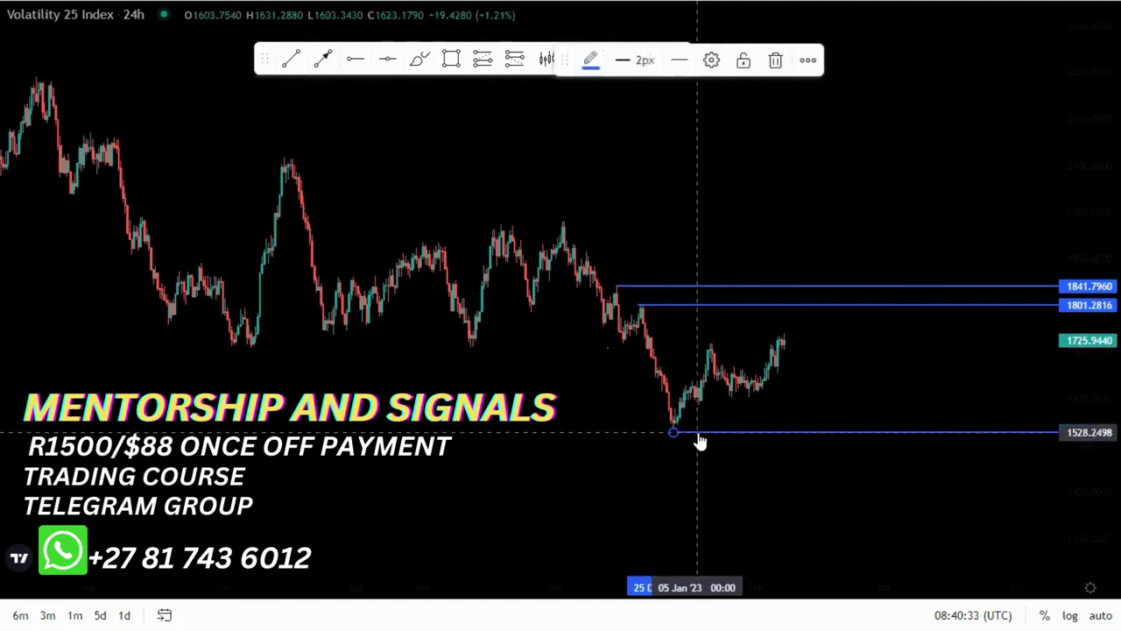
pyautogui.moveTo(698, 433); pyautogui.dragTo(690, 430)
pyautogui.click(765, 469)
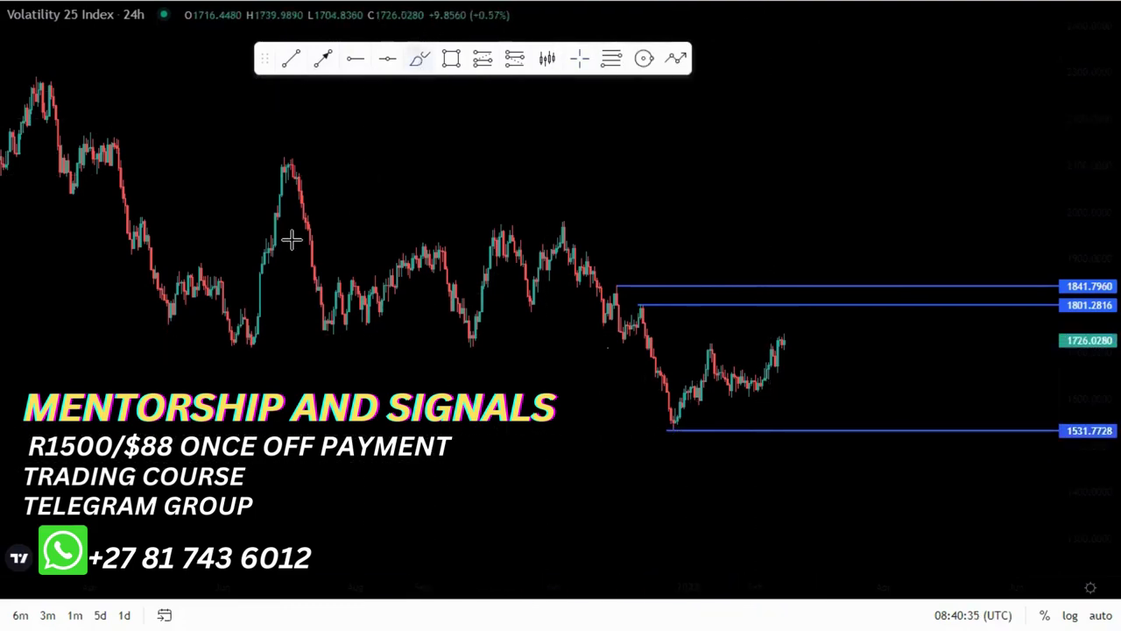
# Trace the price swings freehand with the Brush from the mid-2022 peak down to the December 2022 low
pyautogui.click(288, 158)
pyautogui.click(327, 333)
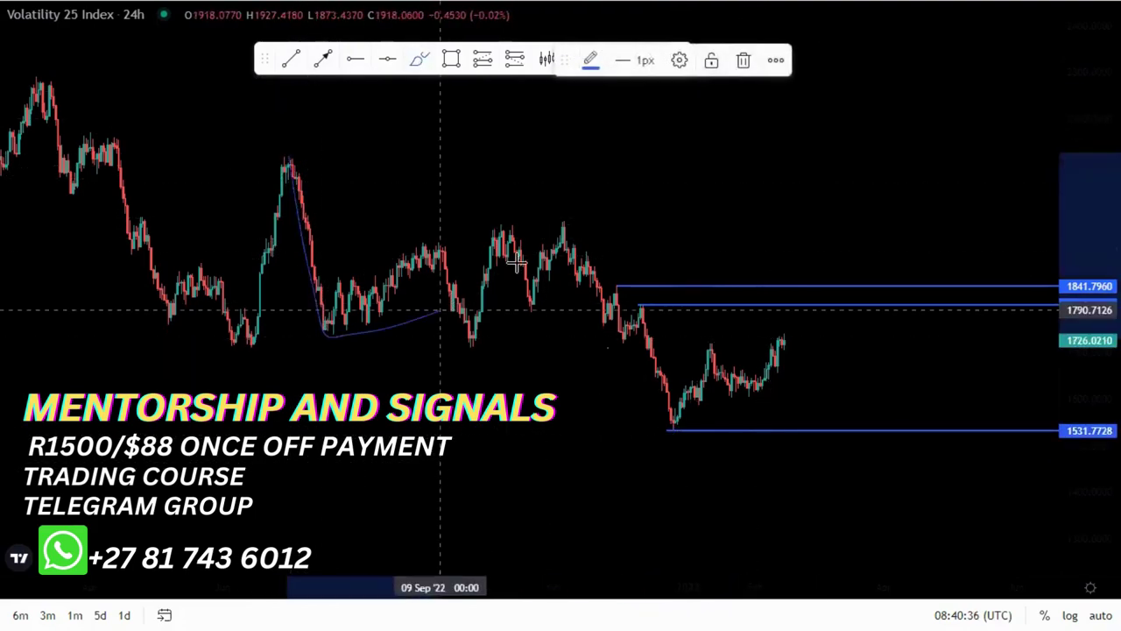
pyautogui.click(561, 237)
pyautogui.click(670, 424)
# Brush a projected rise to the 1801.2816 line and a fall below 1531.7728, circling the key turning points
pyautogui.moveTo(761, 367); pyautogui.dragTo(804, 346)
pyautogui.moveTo(647, 298); pyautogui.dragTo(647, 302)
pyautogui.moveTo(817, 300)
pyautogui.mouseDown()
pyautogui.moveTo(815, 318)
pyautogui.moveTo(838, 328)
pyautogui.moveTo(876, 432)
pyautogui.moveTo(907, 459)
pyautogui.mouseUp()
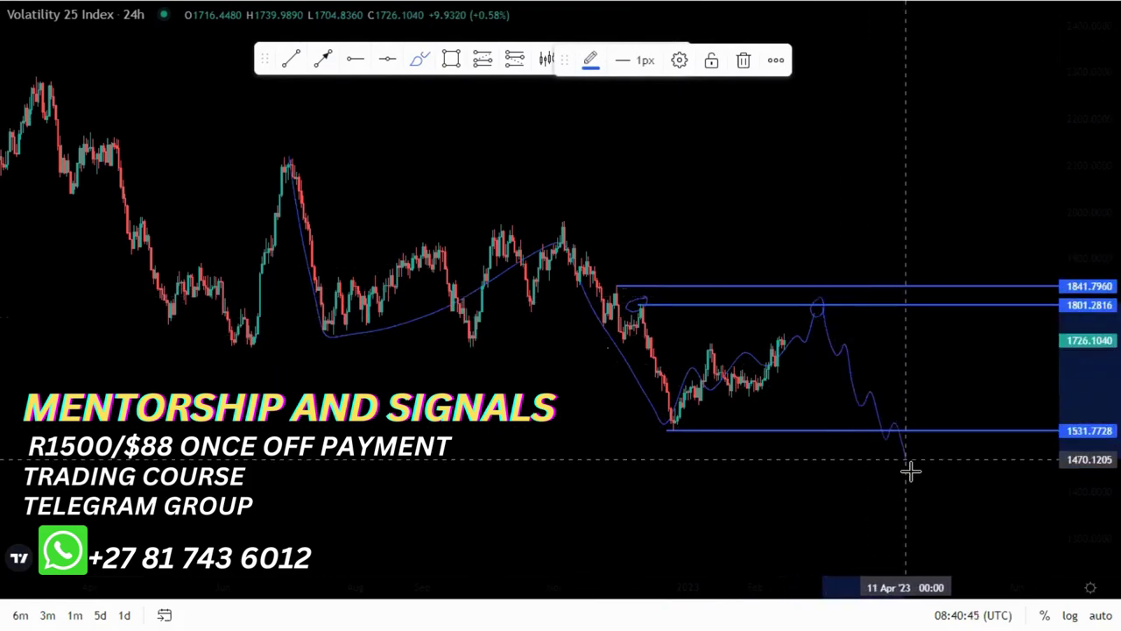
pyautogui.moveTo(670, 419); pyautogui.dragTo(675, 437)
# Delete the freehand swing traces, projection path and circles, keeping the three horizontal rays
pyautogui.scroll(-4, 788, 471)
pyautogui.scroll(4, 788, 471)
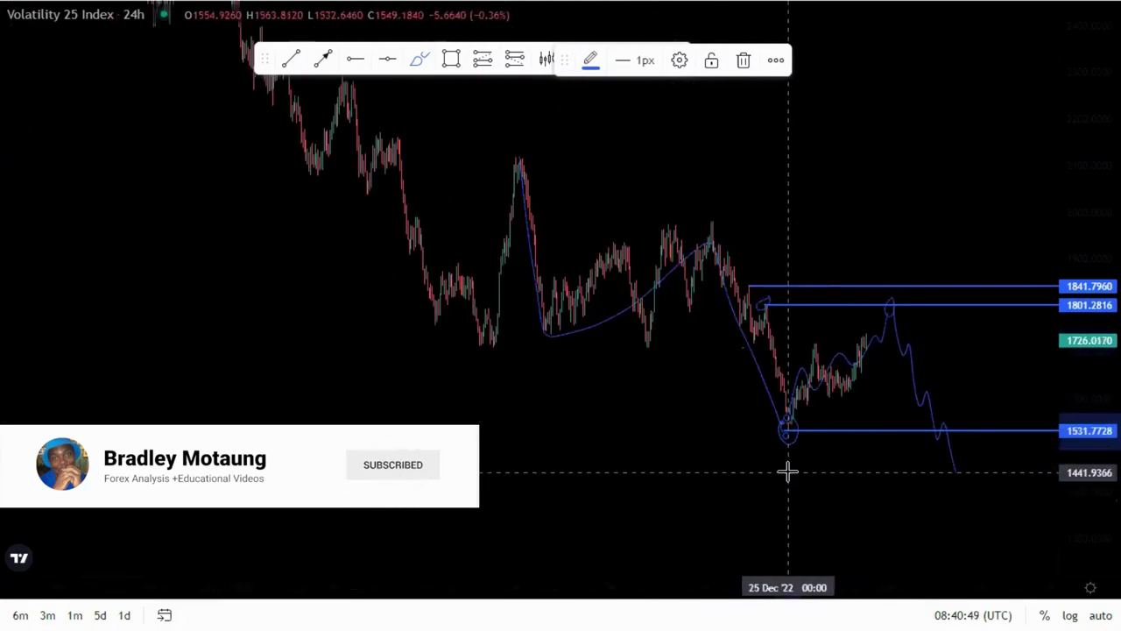
pyautogui.click(743, 60)
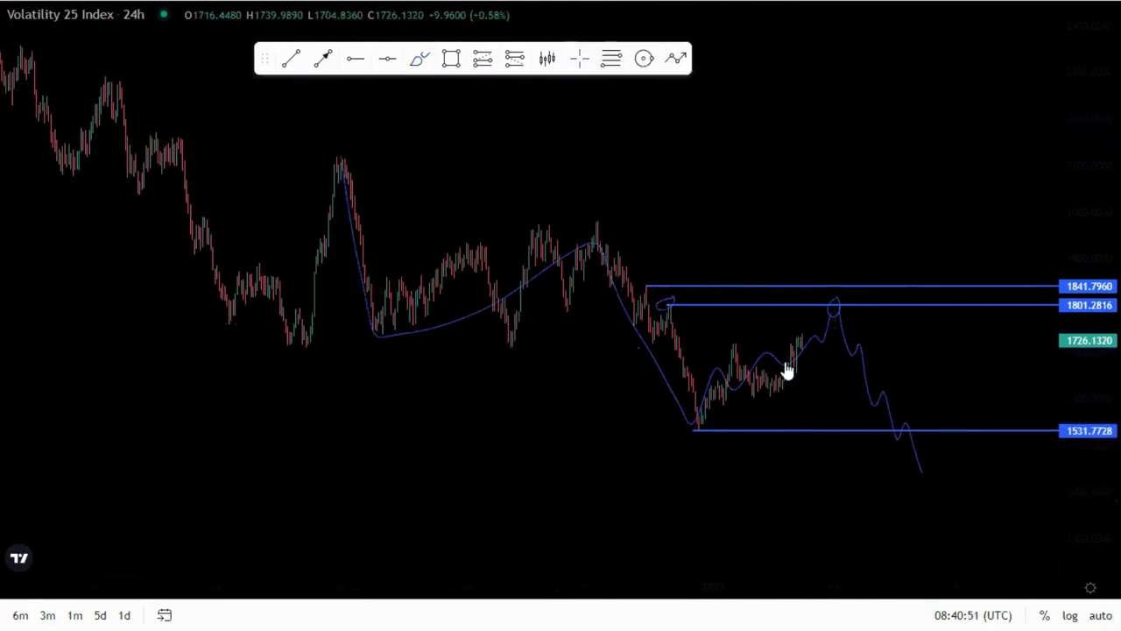
pyautogui.click(823, 348)
pyautogui.press('Delete')
pyautogui.click(849, 344)
pyautogui.press('Delete')
pyautogui.click(834, 311)
pyautogui.press('Delete')
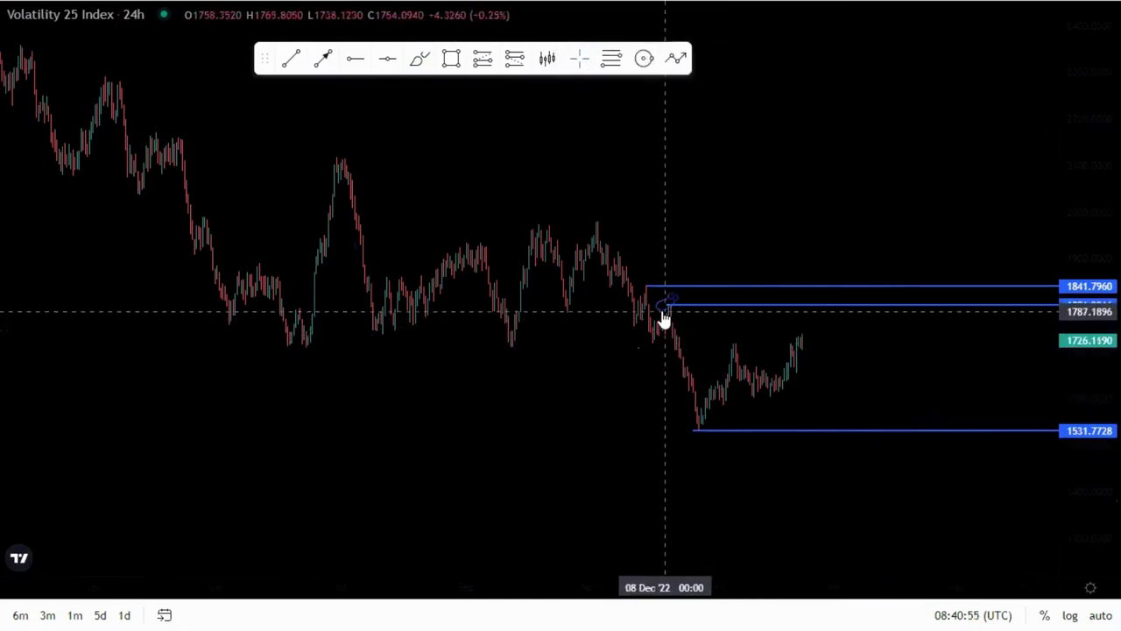
# Draw a rising trend line from the 25 Dec '22 low at about 1539 to about 1669 on 6 Mar '23
pyautogui.scroll(3, 565, 337)
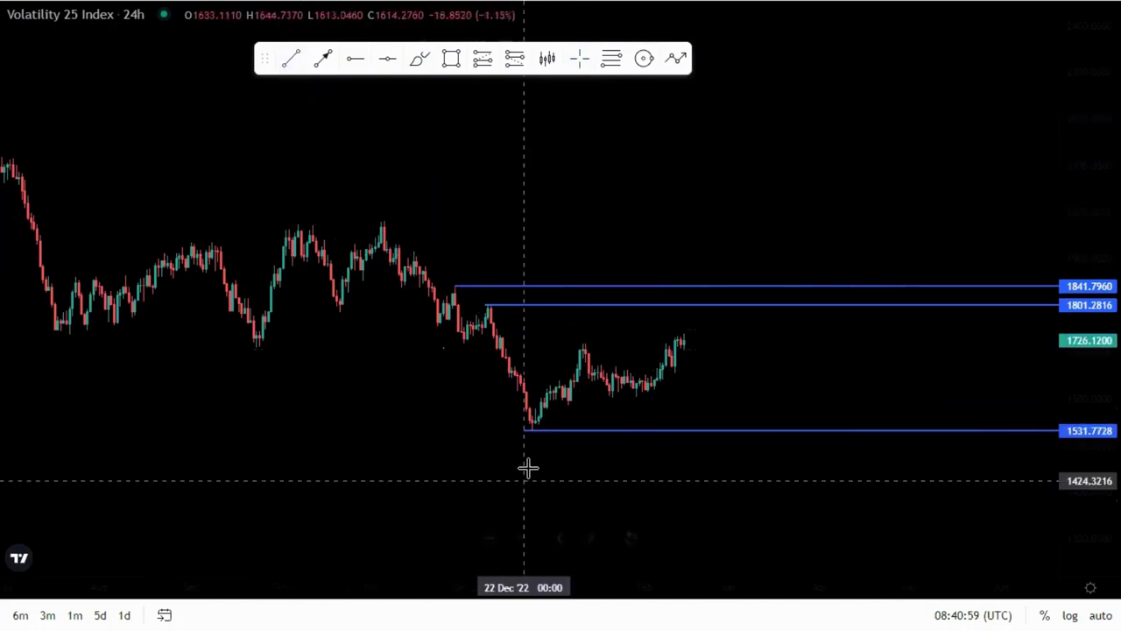
pyautogui.click(531, 427)
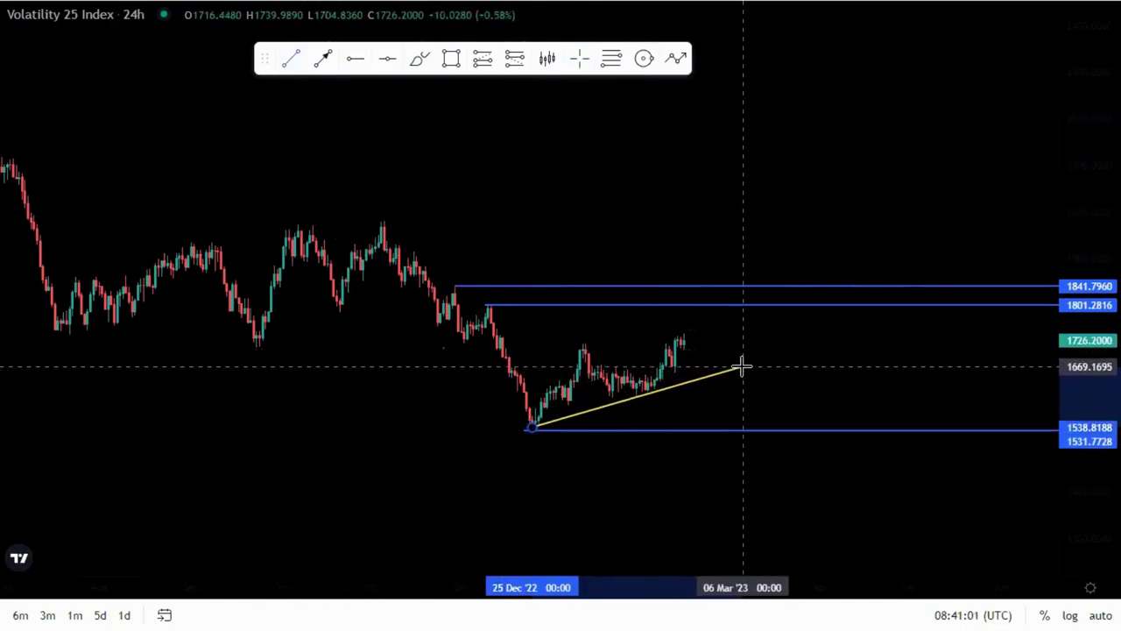
pyautogui.click(745, 368)
pyautogui.click(803, 444)
# Align the lower trend line's endpoints with the lows, and draw an upper line from about 1666 on 17 Dec '22 across the January high
pyautogui.moveTo(1083, 533); pyautogui.dragTo(1083, 446)
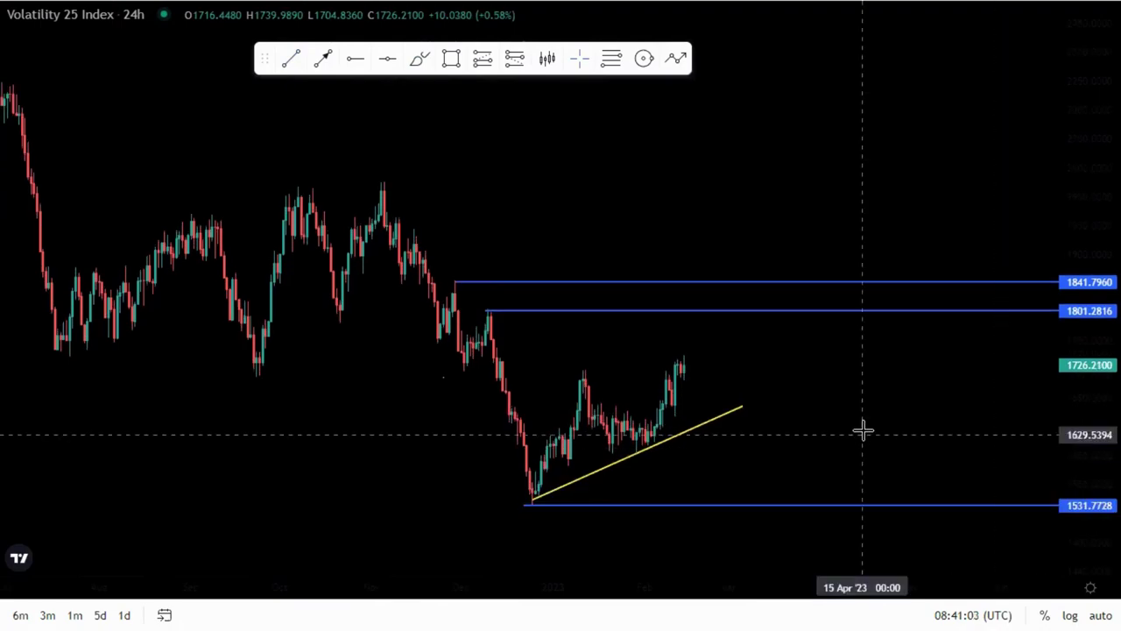
pyautogui.moveTo(861, 432); pyautogui.dragTo(893, 354)
pyautogui.moveTo(564, 422); pyautogui.dragTo(563, 428)
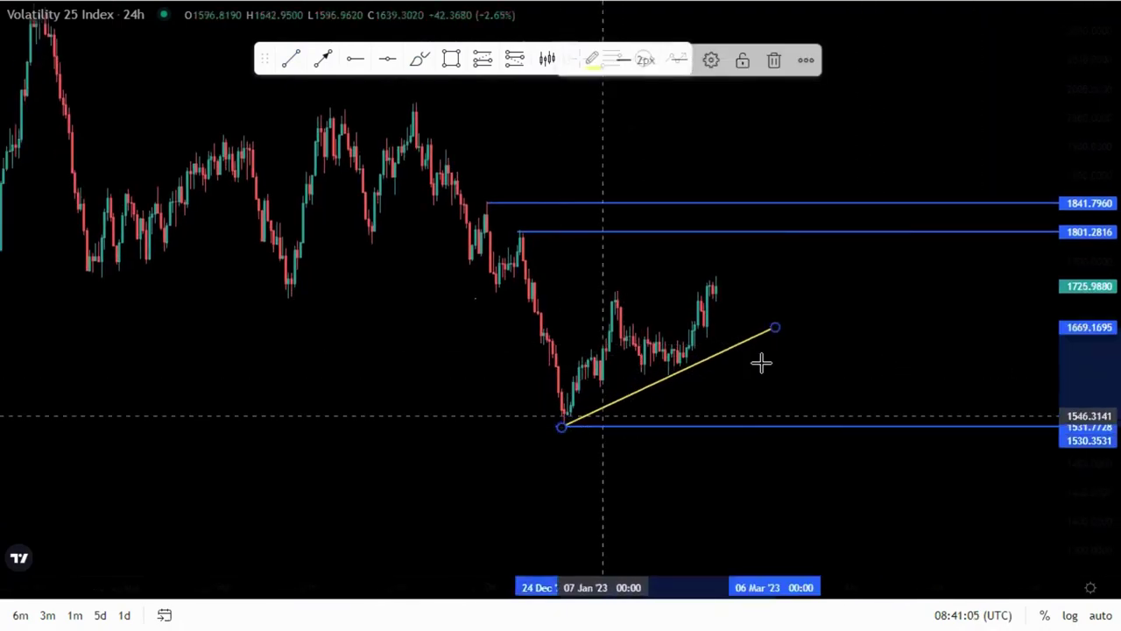
pyautogui.click(761, 363)
pyautogui.moveTo(776, 327); pyautogui.dragTo(783, 317)
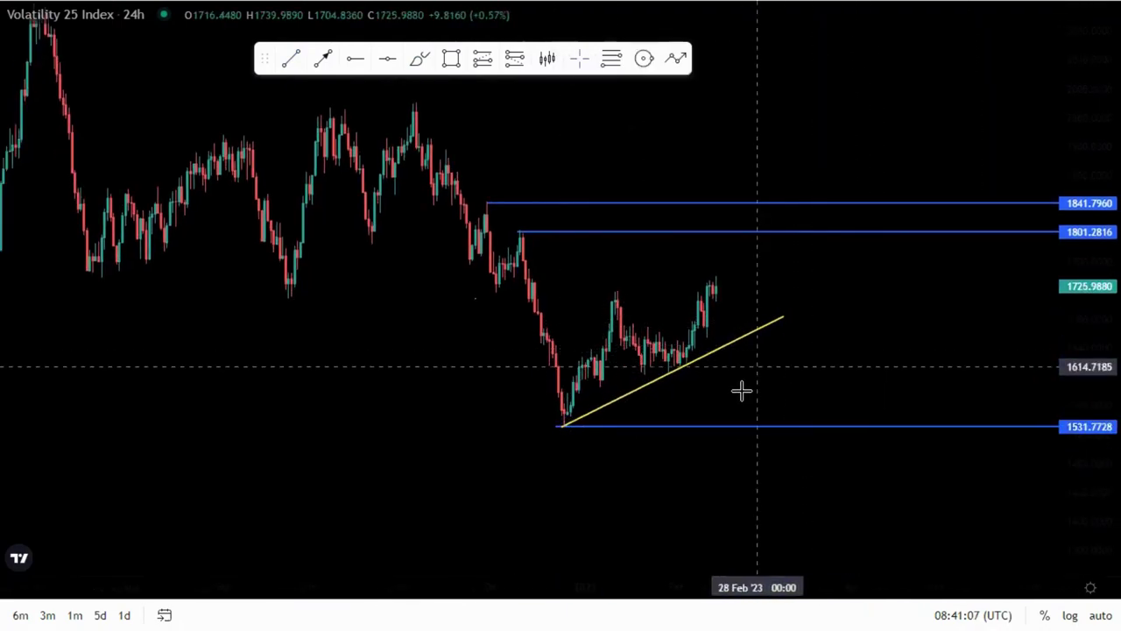
pyautogui.click(484, 202)
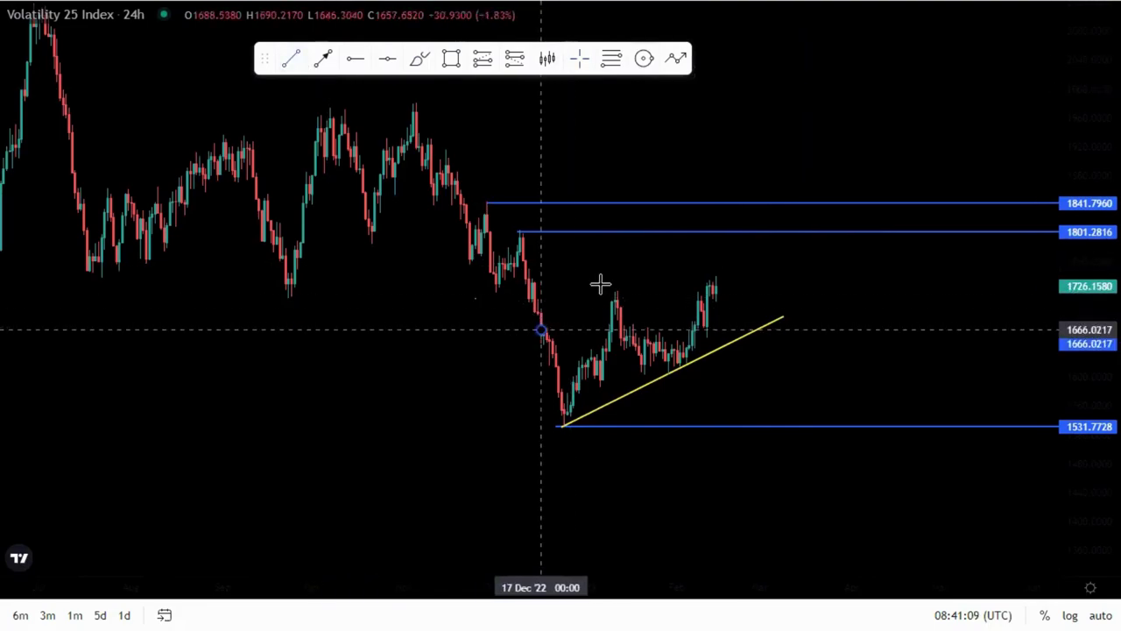
pyautogui.click(724, 234)
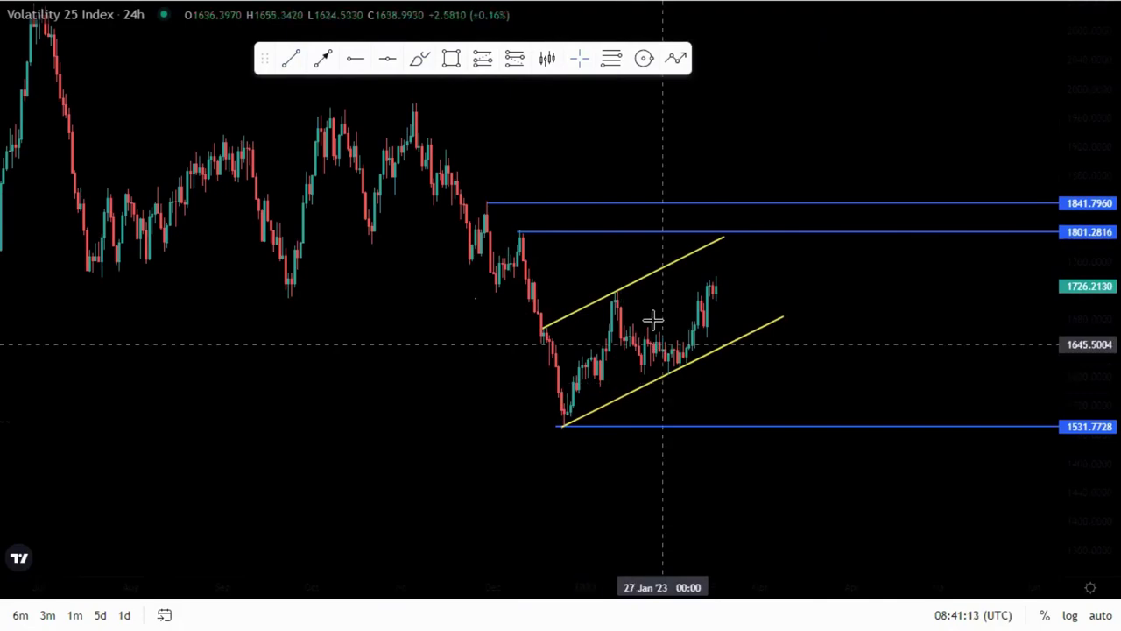
# Circle the channel touch points with the Brush and outline the January–February consolidation with strokes above and below it
pyautogui.click(543, 323)
pyautogui.moveTo(592, 424); pyautogui.dragTo(589, 391)
pyautogui.moveTo(620, 277)
pyautogui.mouseDown()
pyautogui.moveTo(602, 289)
pyautogui.moveTo(691, 344)
pyautogui.mouseUp()
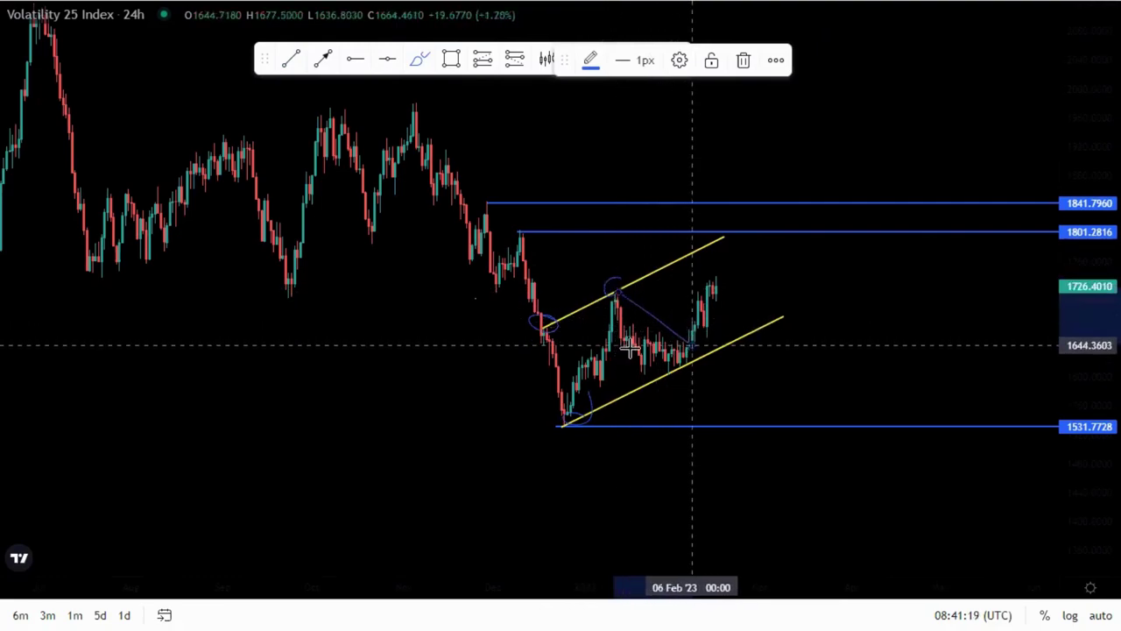
pyautogui.moveTo(612, 344); pyautogui.dragTo(674, 373)
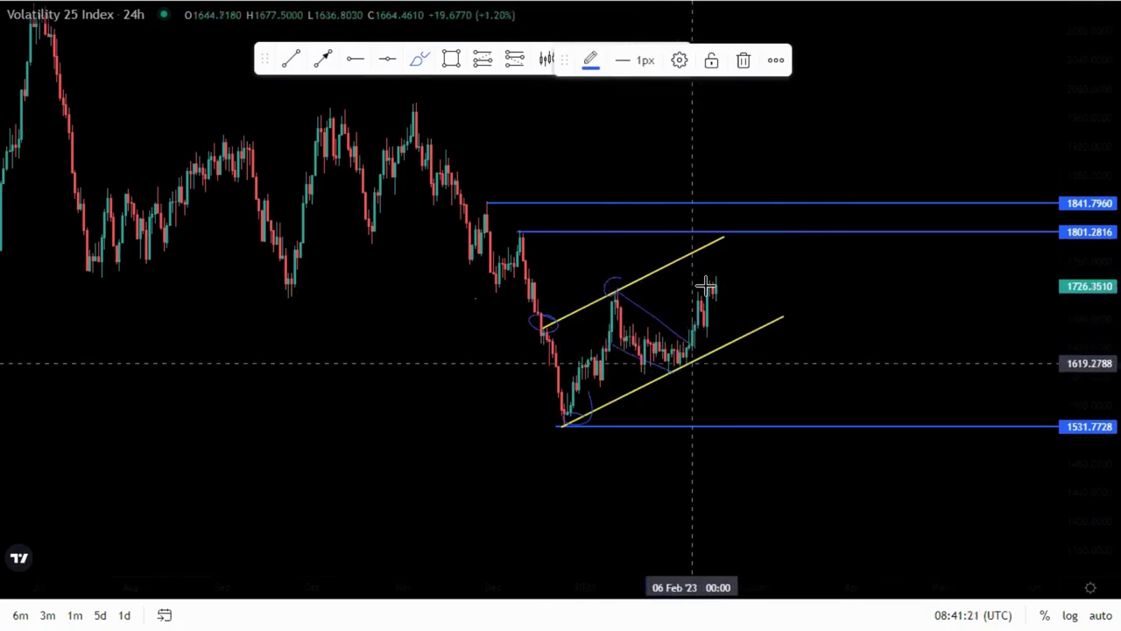
# Brush a projected rise to the channel top and a drop through its base, circle the 1801.2816 swing high, and sketch an upward alternative
pyautogui.moveTo(720, 233)
pyautogui.mouseDown()
pyautogui.moveTo(713, 260)
pyautogui.moveTo(720, 228)
pyautogui.moveTo(804, 383)
pyautogui.mouseUp()
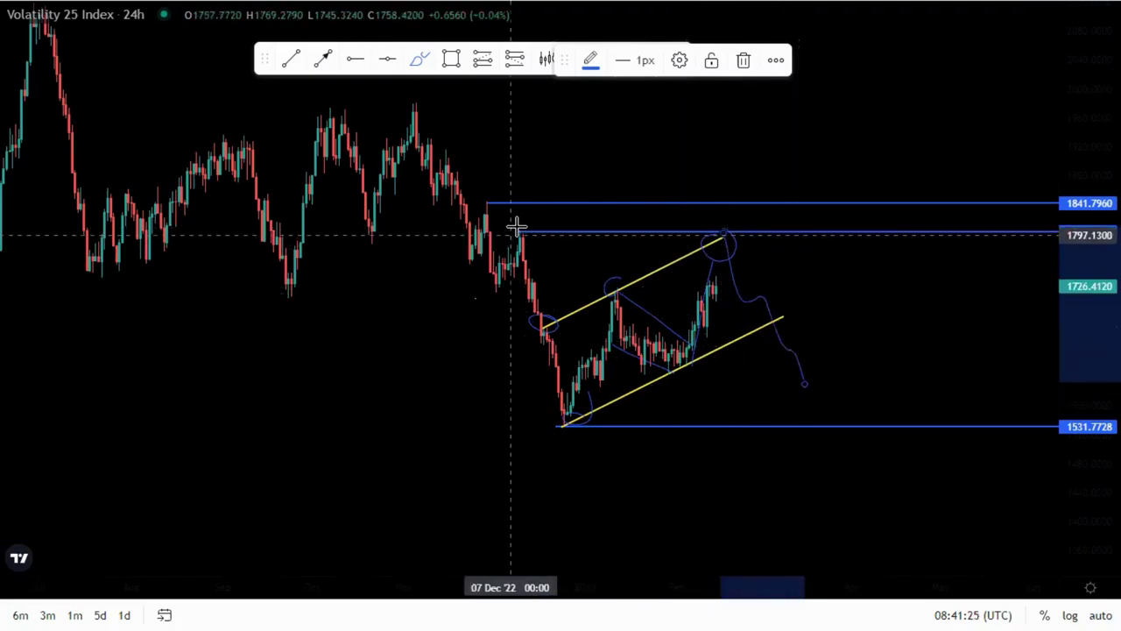
pyautogui.moveTo(512, 246); pyautogui.dragTo(516, 226)
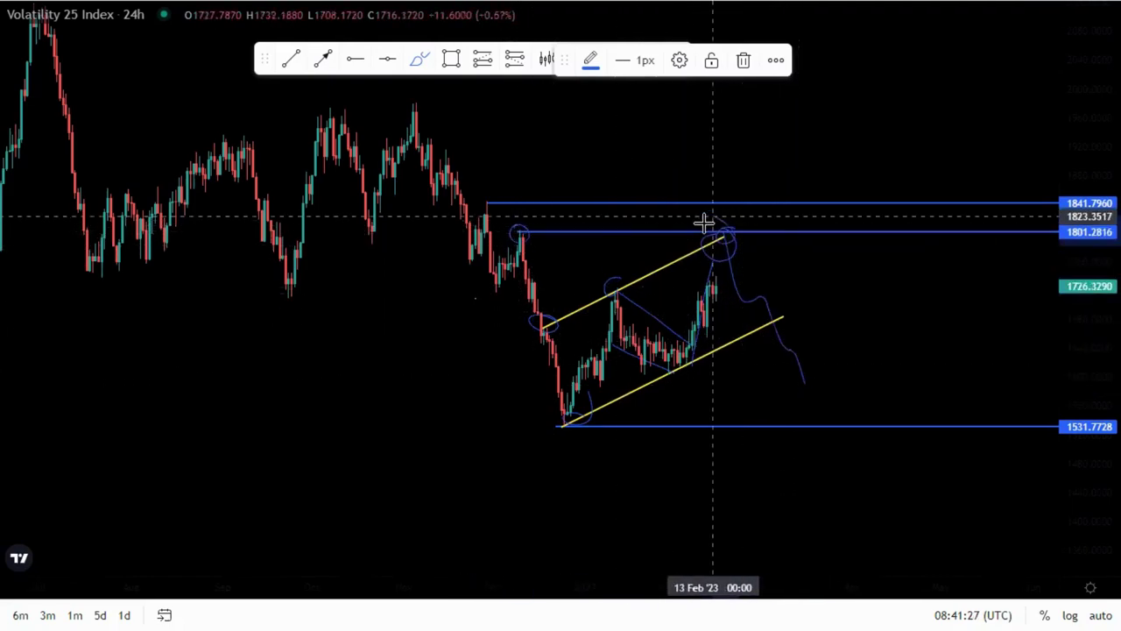
pyautogui.moveTo(756, 215); pyautogui.dragTo(760, 216)
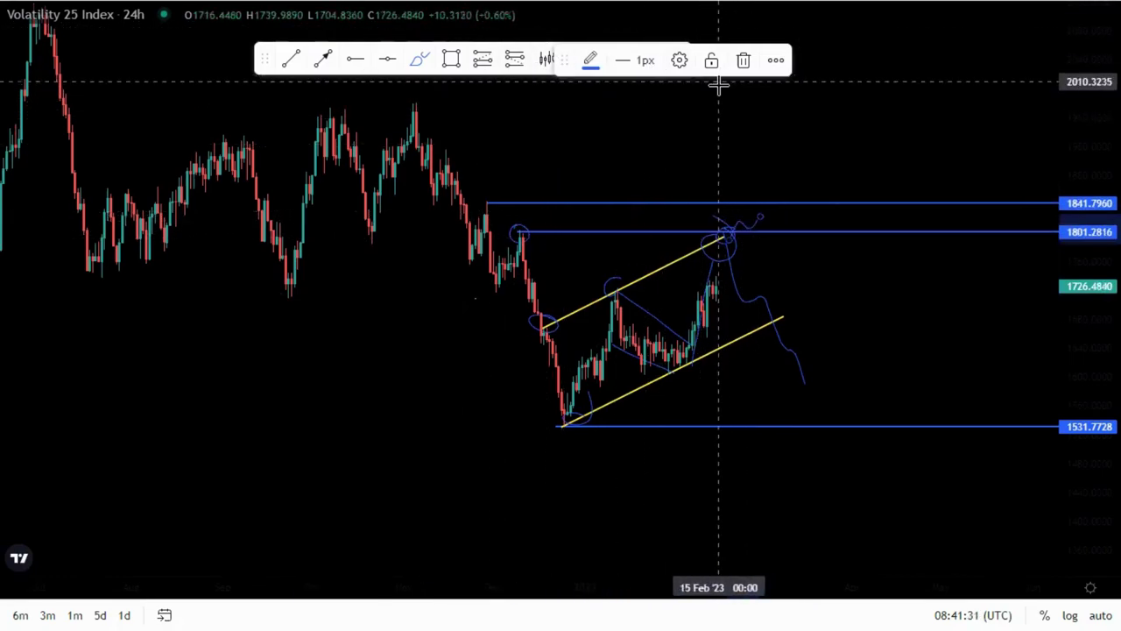
# Delete the brushed price projections and the Brush strokes outlining the January–February consolidation
pyautogui.press('Escape')
pyautogui.click(719, 261)
pyautogui.press('Delete')
pyautogui.press('Delete')
pyautogui.click(711, 274)
pyautogui.press('Delete')
pyautogui.click(656, 318)
pyautogui.press('Delete')
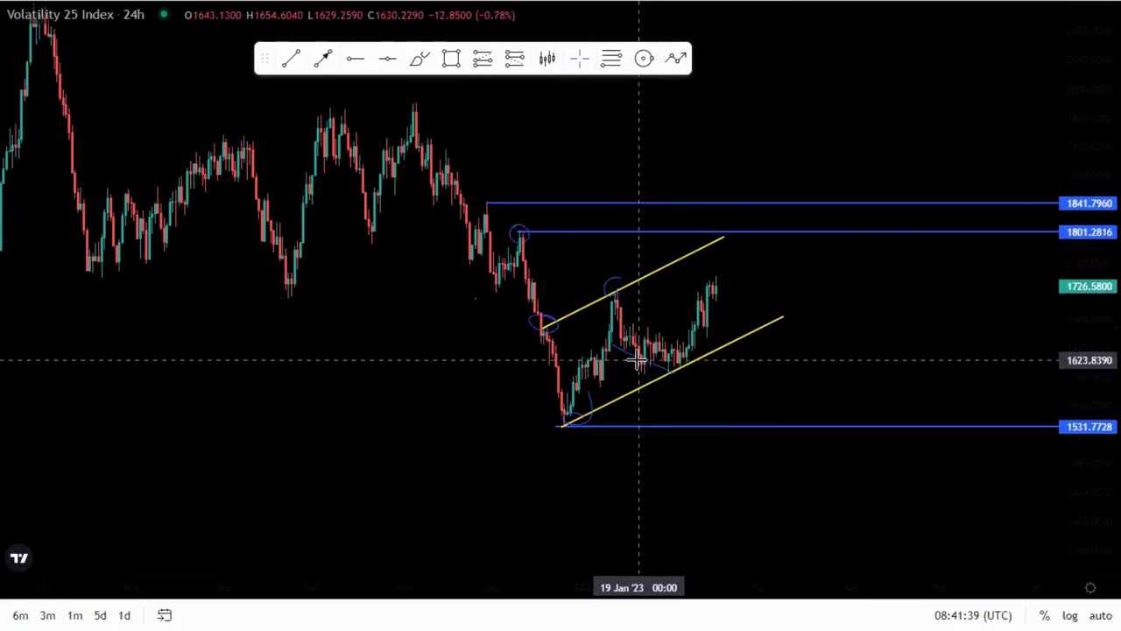
pyautogui.press('Delete')
# Switch the chart to the 4-hour interval and move the floating drawing toolbar lower on the chart
pyautogui.click(612, 286)
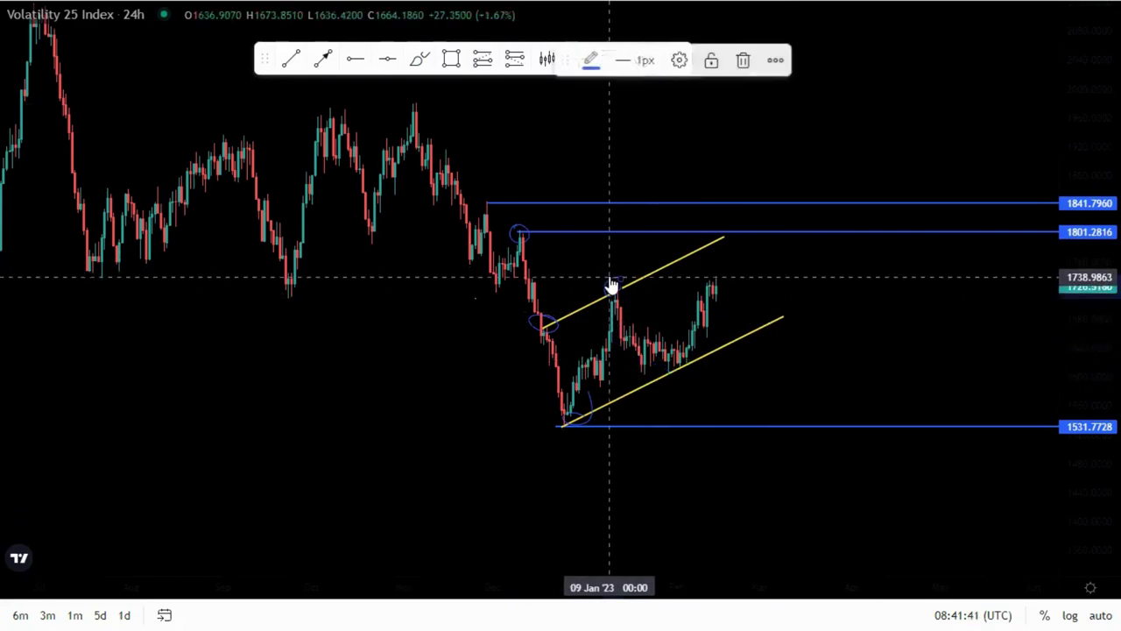
pyautogui.write('4H')
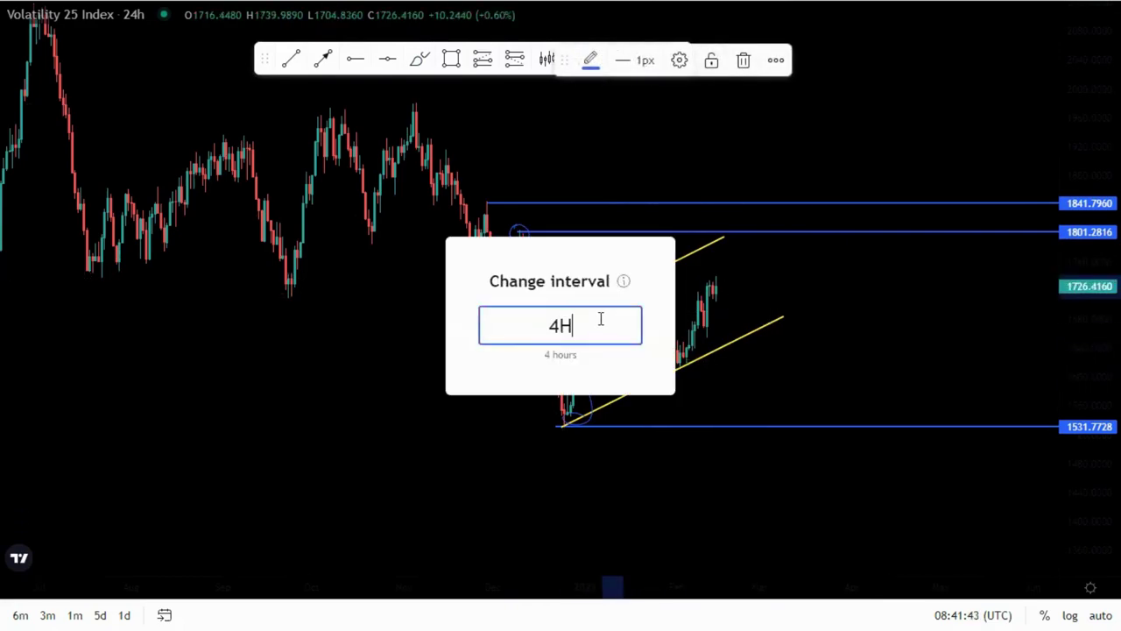
pyautogui.press('Return')
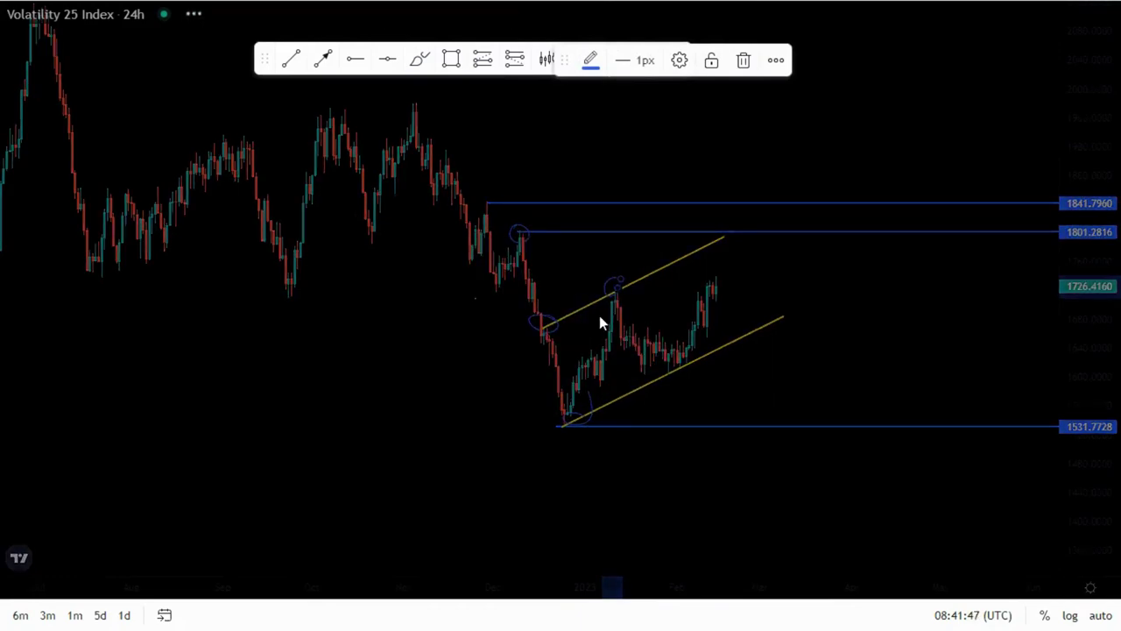
pyautogui.scroll(-3, 746, 368)
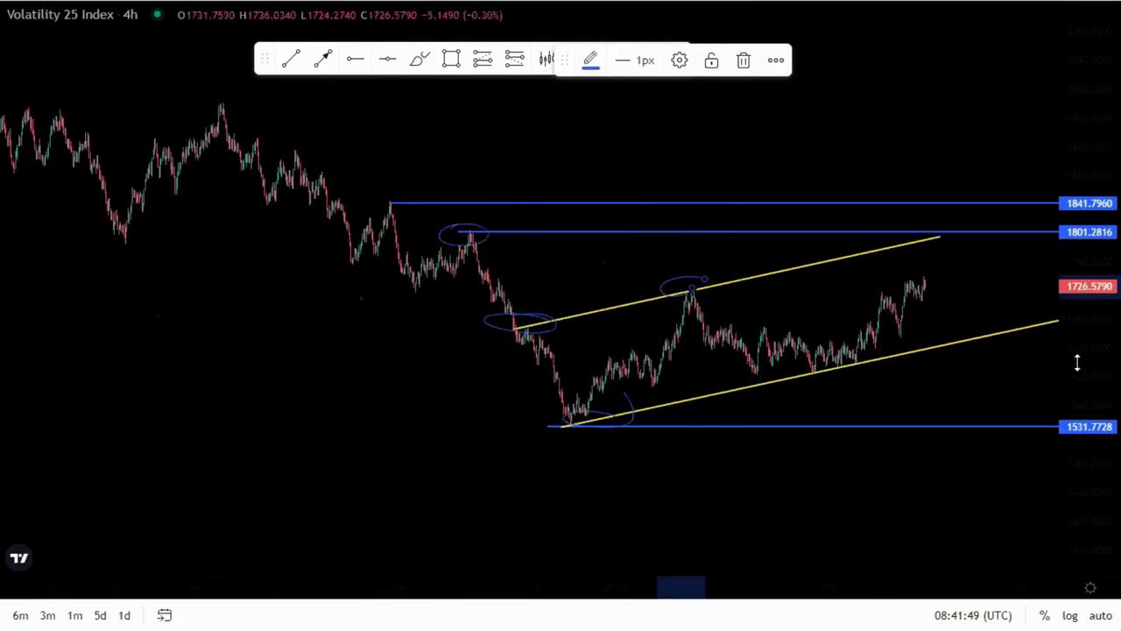
pyautogui.moveTo(1077, 362); pyautogui.dragTo(517, 218)
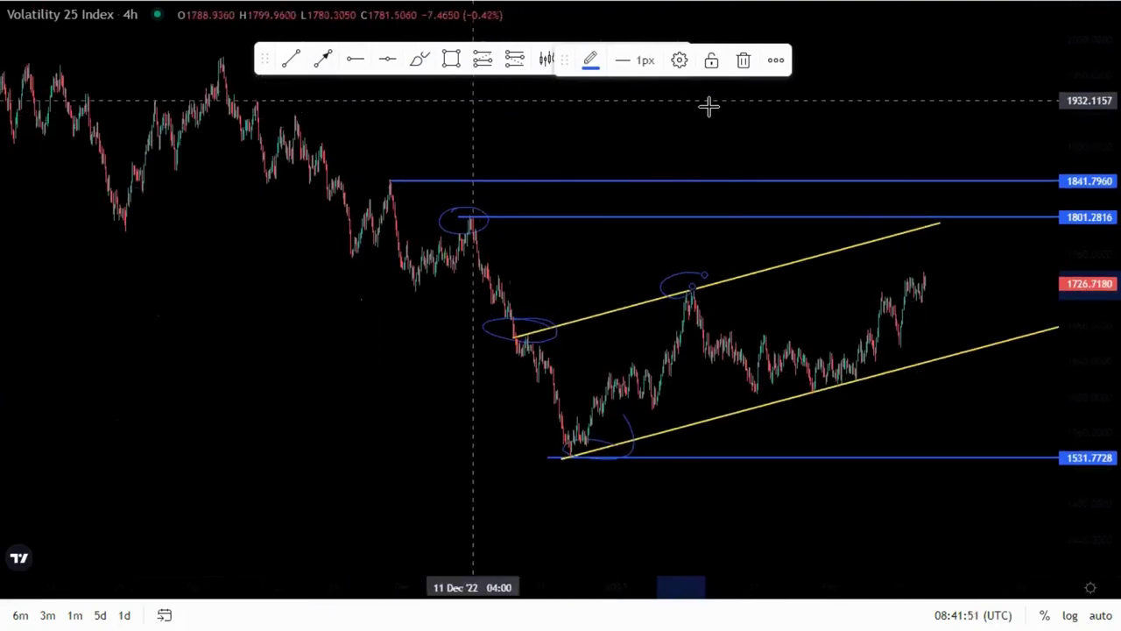
pyautogui.moveTo(263, 54); pyautogui.dragTo(235, 147)
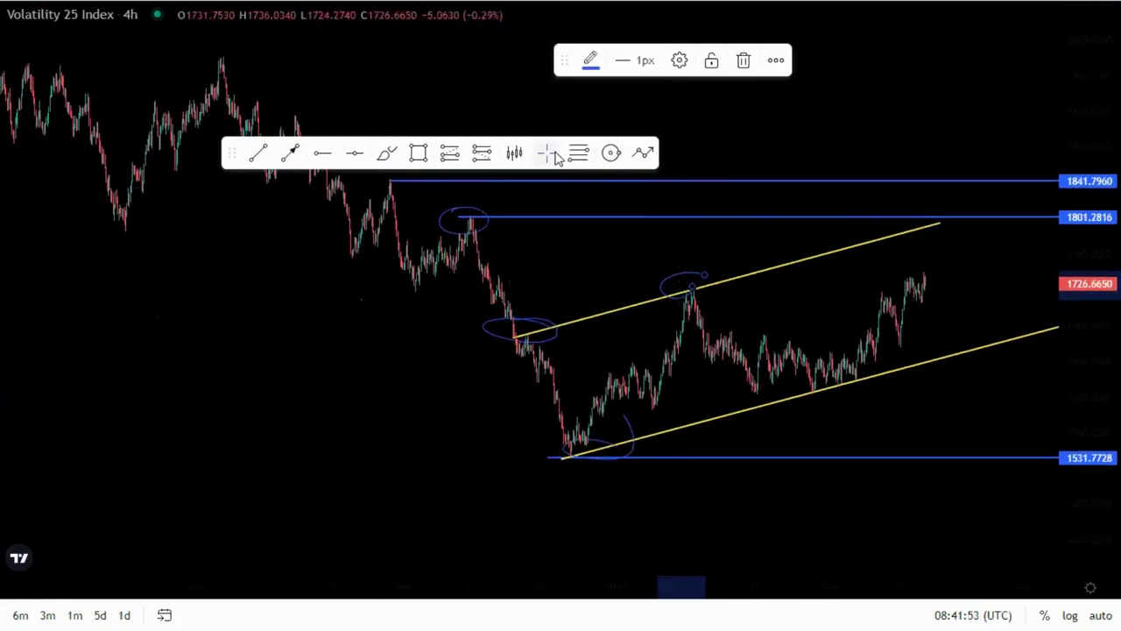
# Delete the remaining Brush circles around the 1801.2816 swing high and the channel touch points
pyautogui.press('Delete')
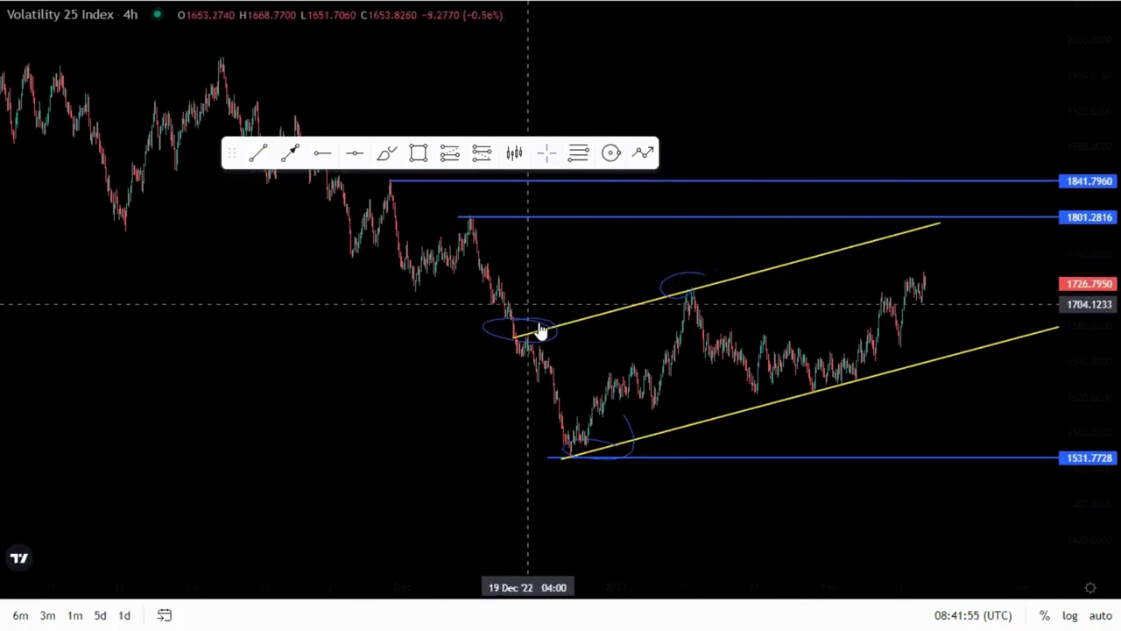
pyautogui.click(680, 276)
pyautogui.press('Delete')
pyautogui.click(632, 436)
pyautogui.press('Delete')
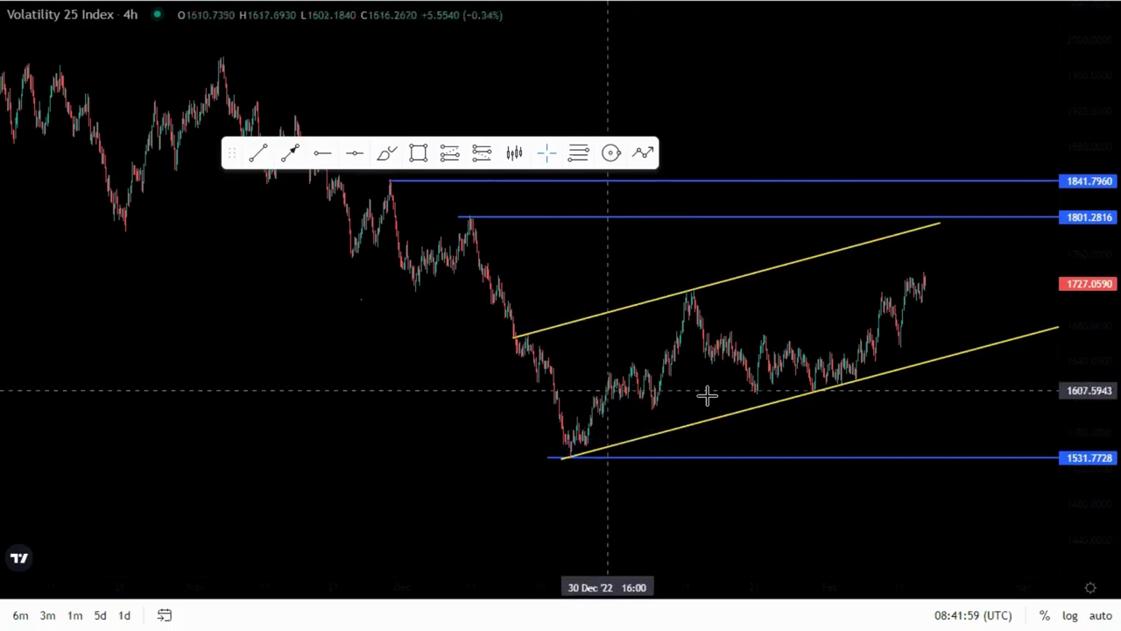
# Trace the February swings inside the channel with a Brush stroke and delete the stroke
pyautogui.scroll(3, 710, 390)
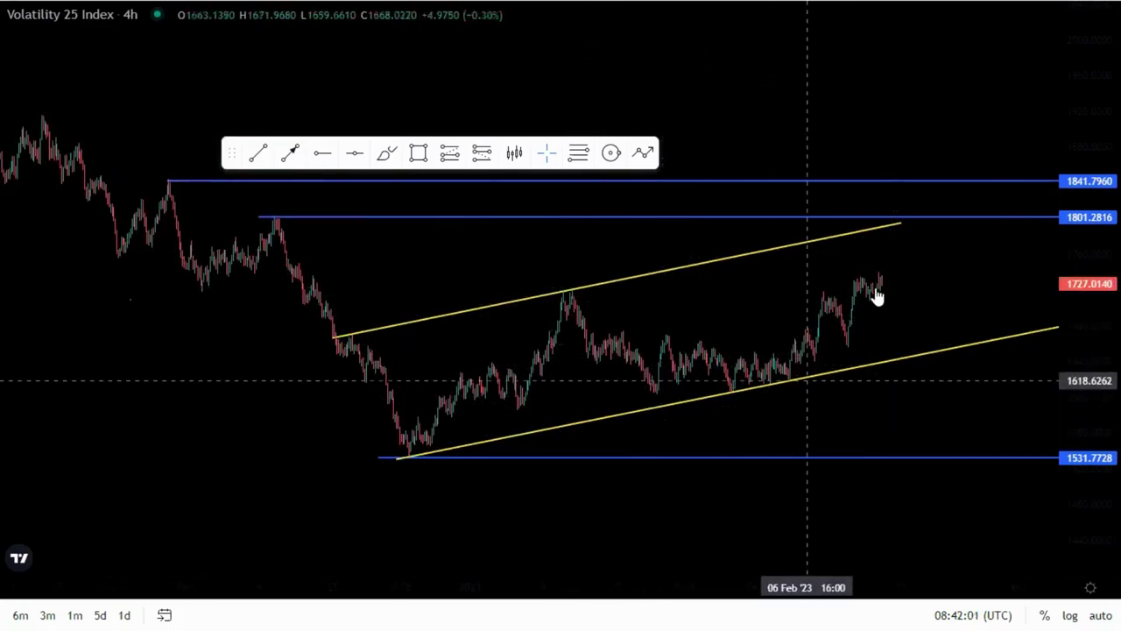
pyautogui.scroll(2, 959, 397)
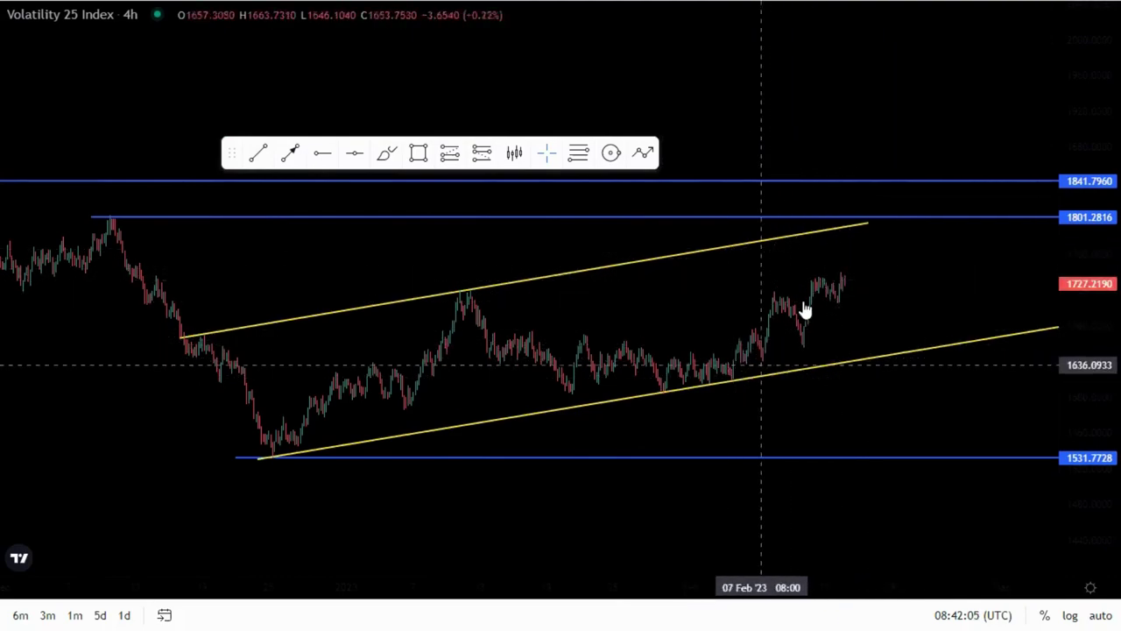
pyautogui.scroll(2, 700, 316)
pyautogui.moveTo(1086, 420); pyautogui.dragTo(1087, 289)
pyautogui.moveTo(848, 308); pyautogui.dragTo(901, 300)
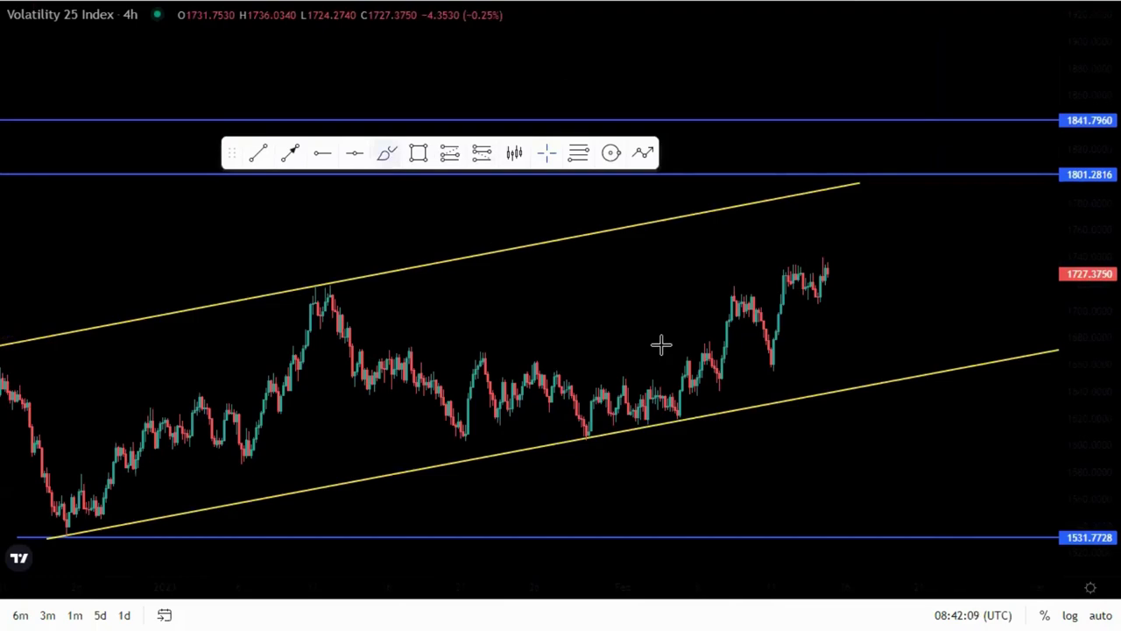
pyautogui.moveTo(725, 386)
pyautogui.mouseDown()
pyautogui.moveTo(733, 302)
pyautogui.moveTo(764, 340)
pyautogui.mouseUp()
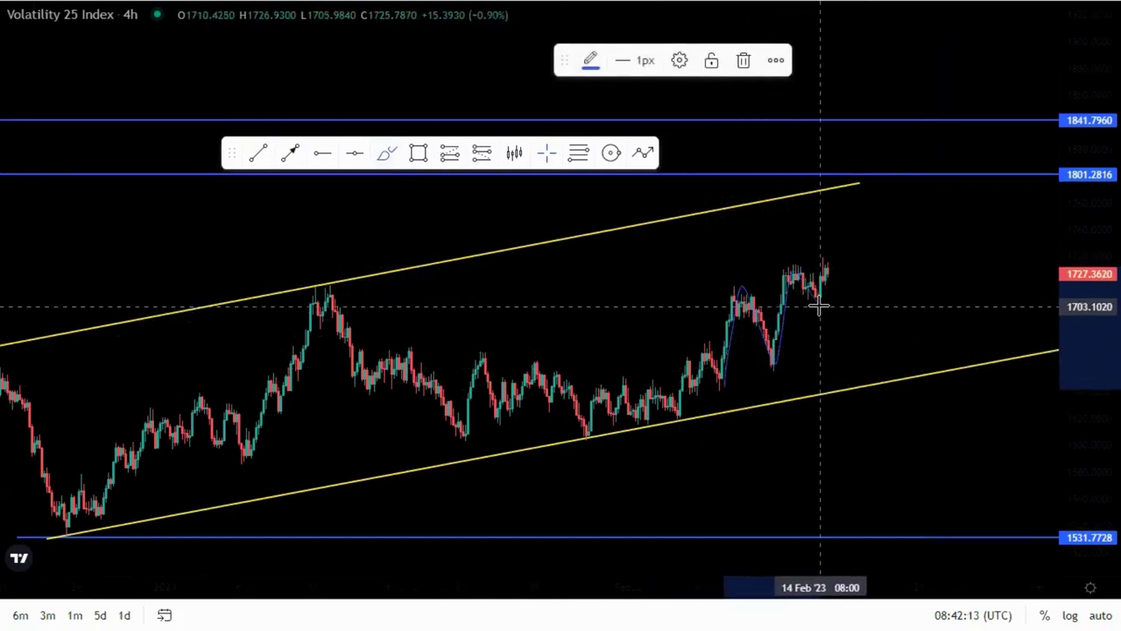
pyautogui.moveTo(819, 305); pyautogui.dragTo(819, 307)
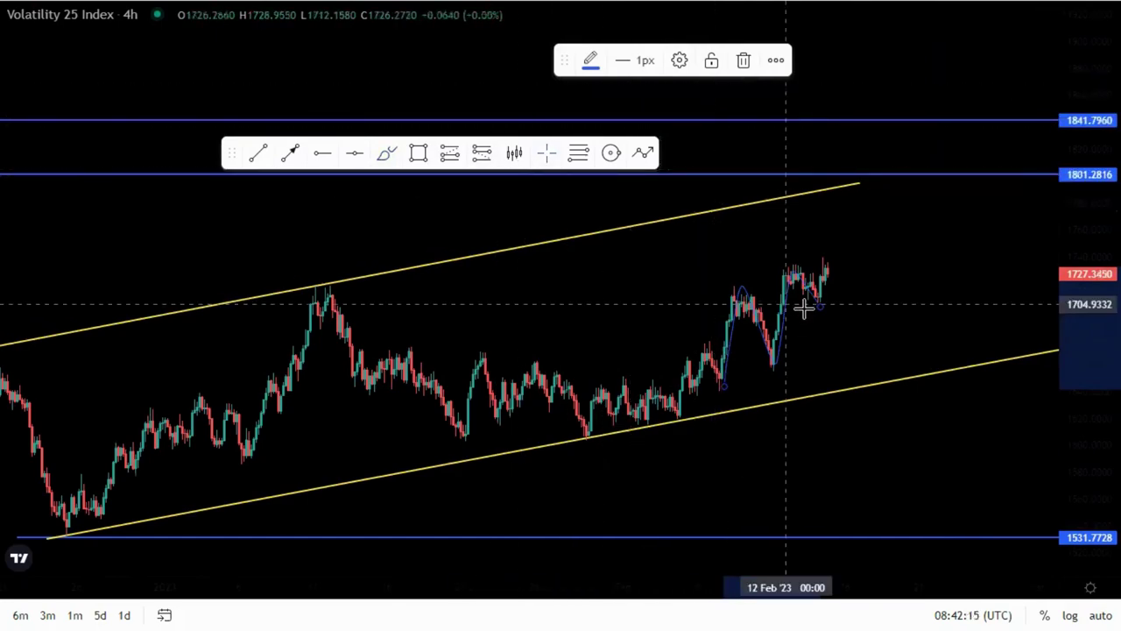
pyautogui.press('Delete')
# Move the upper channel line's start point onto the mid-December pullback high
pyautogui.scroll(-4, 521, 370)
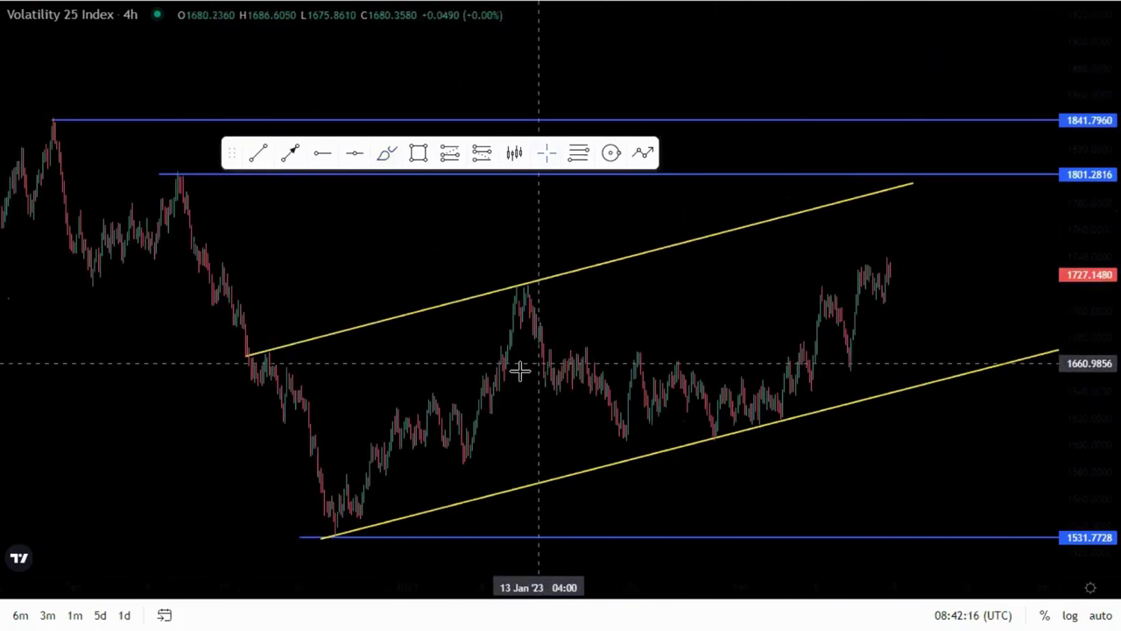
pyautogui.moveTo(683, 307); pyautogui.dragTo(858, 283)
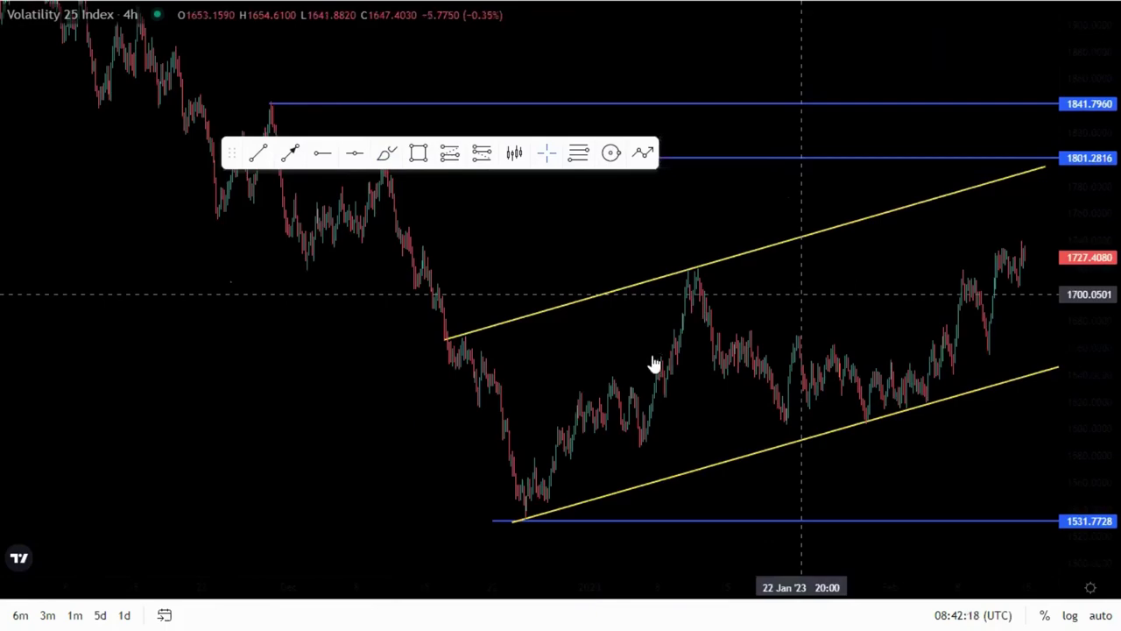
pyautogui.scroll(5, 653, 366)
pyautogui.moveTo(153, 335); pyautogui.dragTo(189, 332)
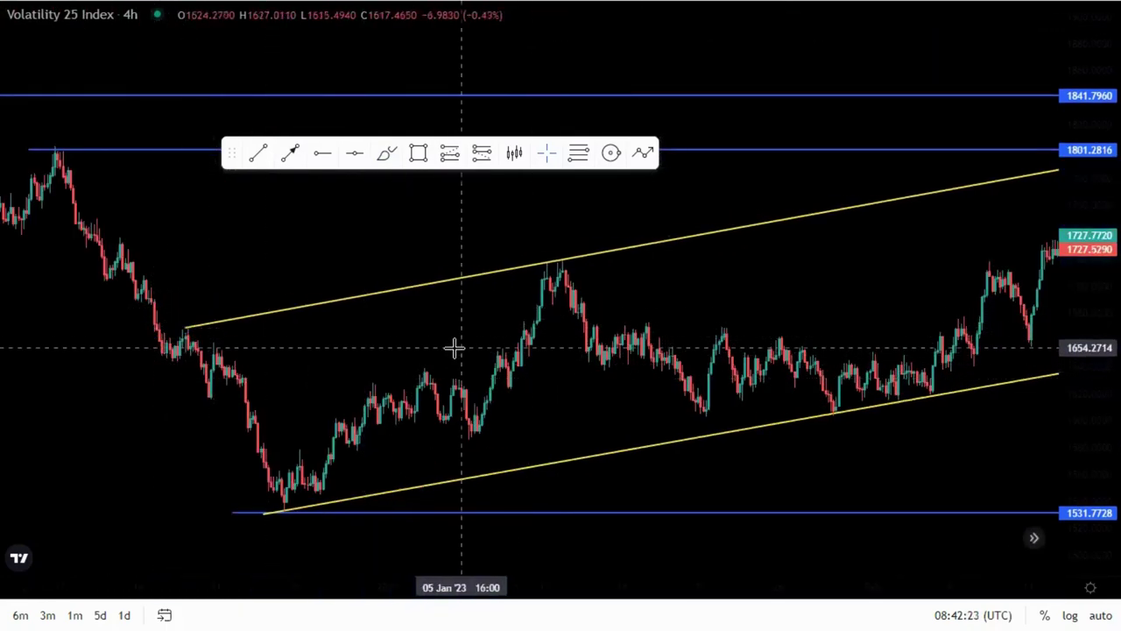
# Examine the price action along the 4-hour channel from the December low to the latest February candles
pyautogui.moveTo(458, 347); pyautogui.dragTo(250, 315)
pyautogui.moveTo(908, 375); pyautogui.dragTo(693, 398)
pyautogui.scroll(-5, 779, 416)
pyautogui.moveTo(940, 317); pyautogui.dragTo(939, 315)
pyautogui.moveTo(828, 419); pyautogui.dragTo(936, 386)
pyautogui.scroll(6, 516, 275)
pyautogui.moveTo(477, 248); pyautogui.dragTo(787, 385)
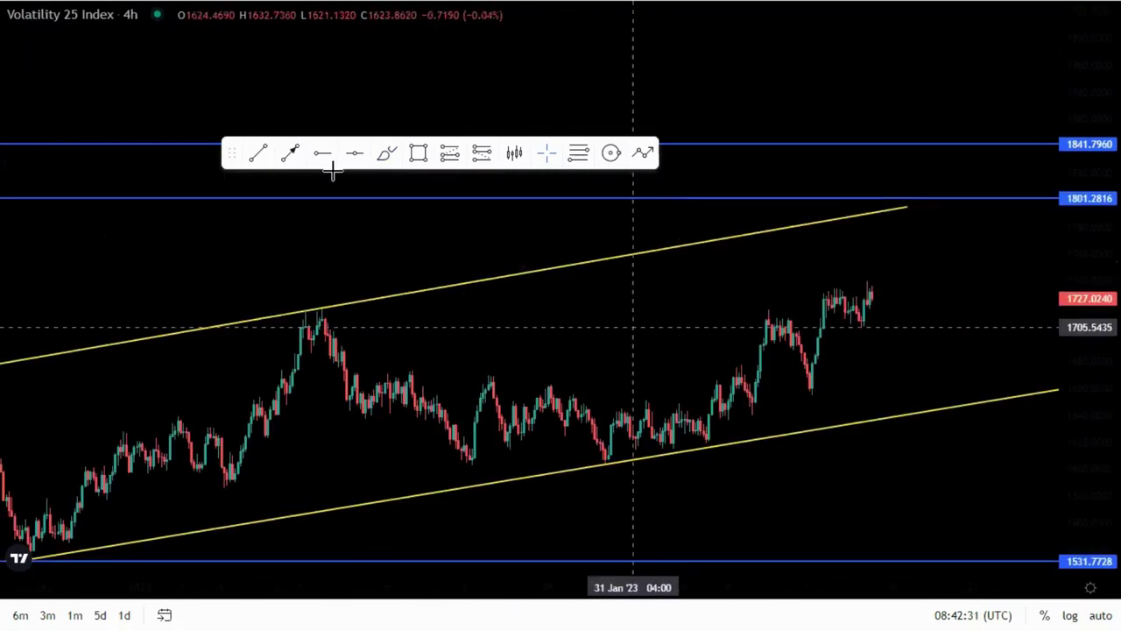
pyautogui.scroll(-2, 595, 319)
pyautogui.scroll(2, 607, 323)
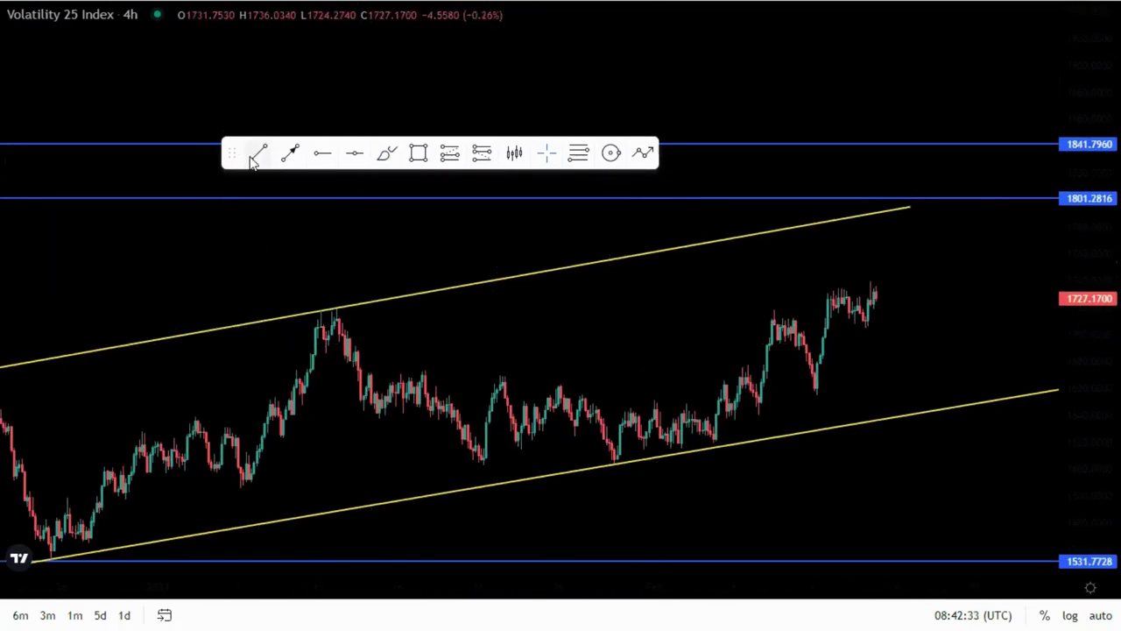
# Draw a steep inner channel: a lower line from about 1649 on 11 Feb '23, and an upper line from 9 Feb to 1778.1791 on 14 Feb
pyautogui.click(814, 400)
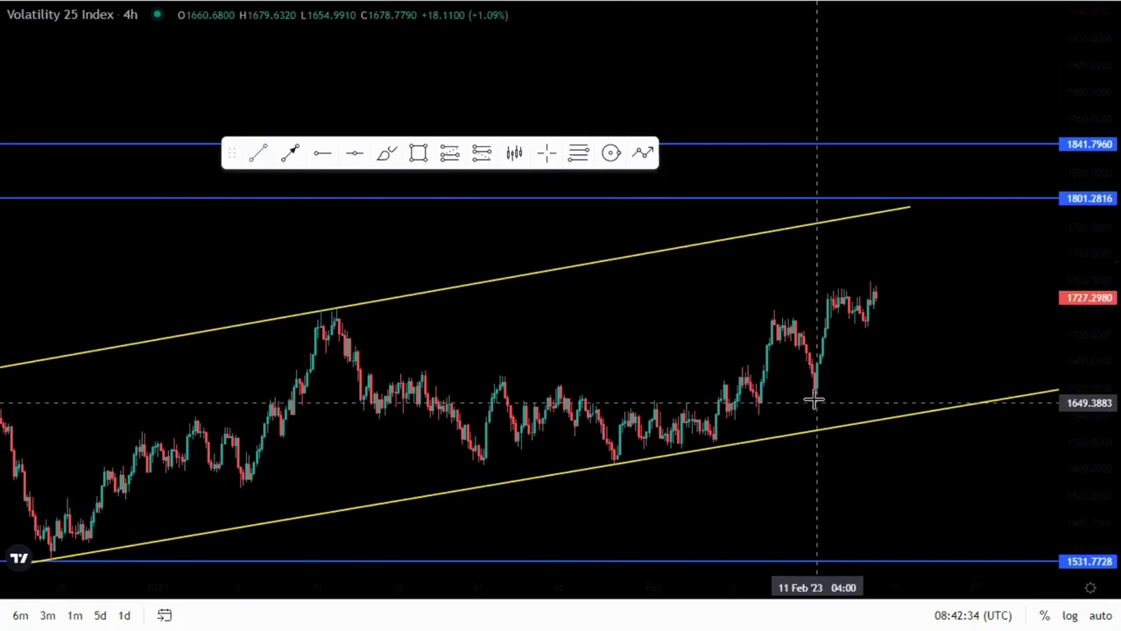
pyautogui.click(911, 264)
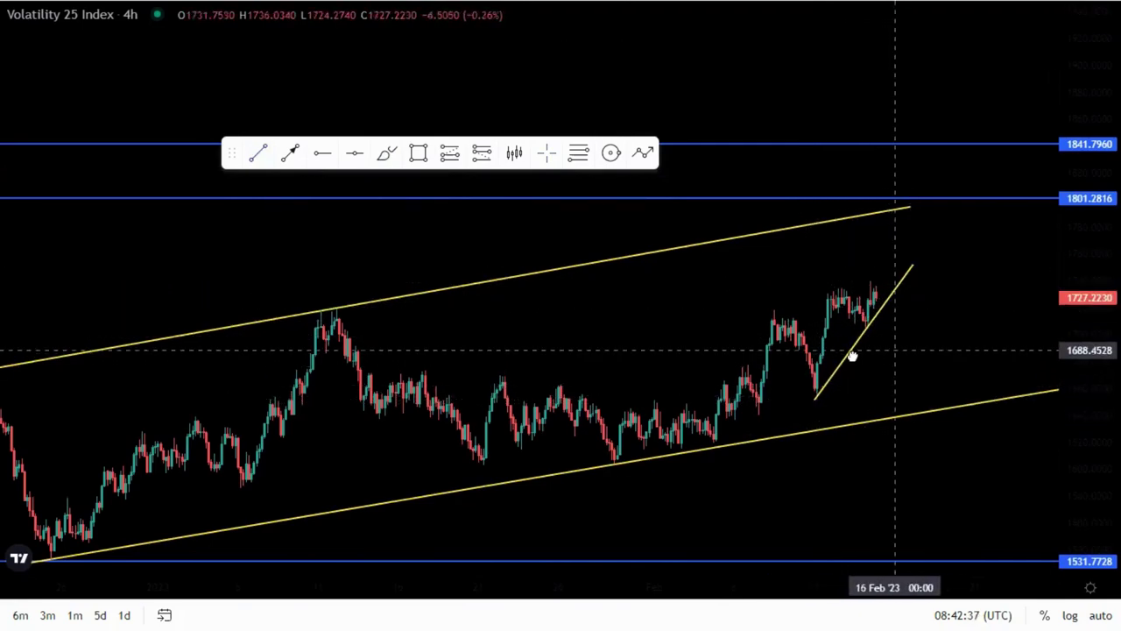
pyautogui.moveTo(789, 352); pyautogui.dragTo(701, 333)
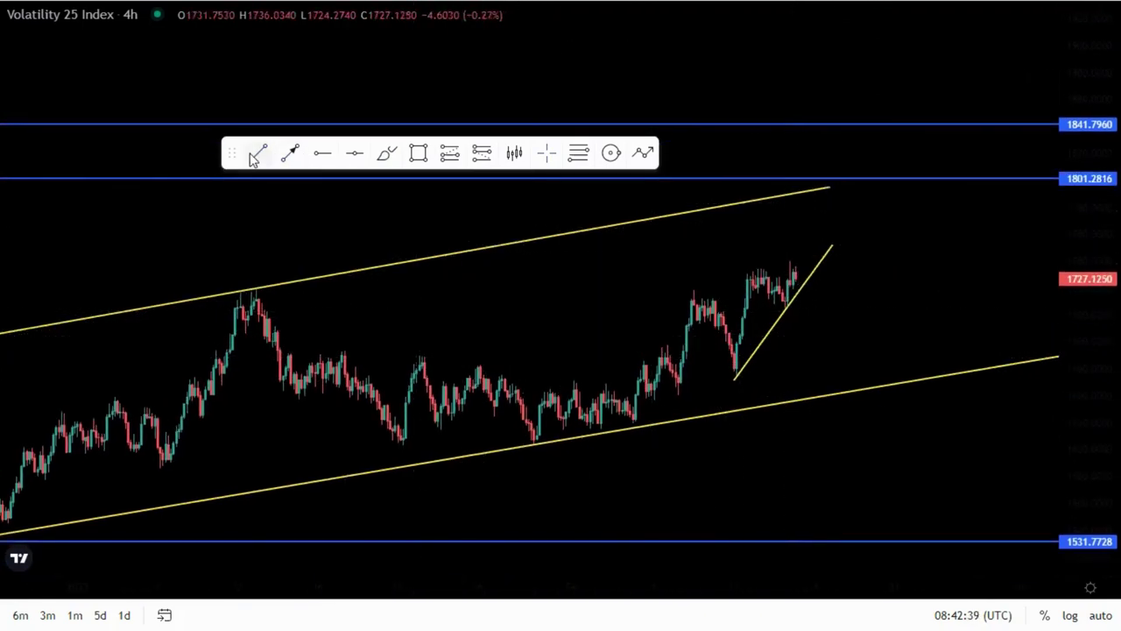
pyautogui.click(718, 314)
pyautogui.click(795, 210)
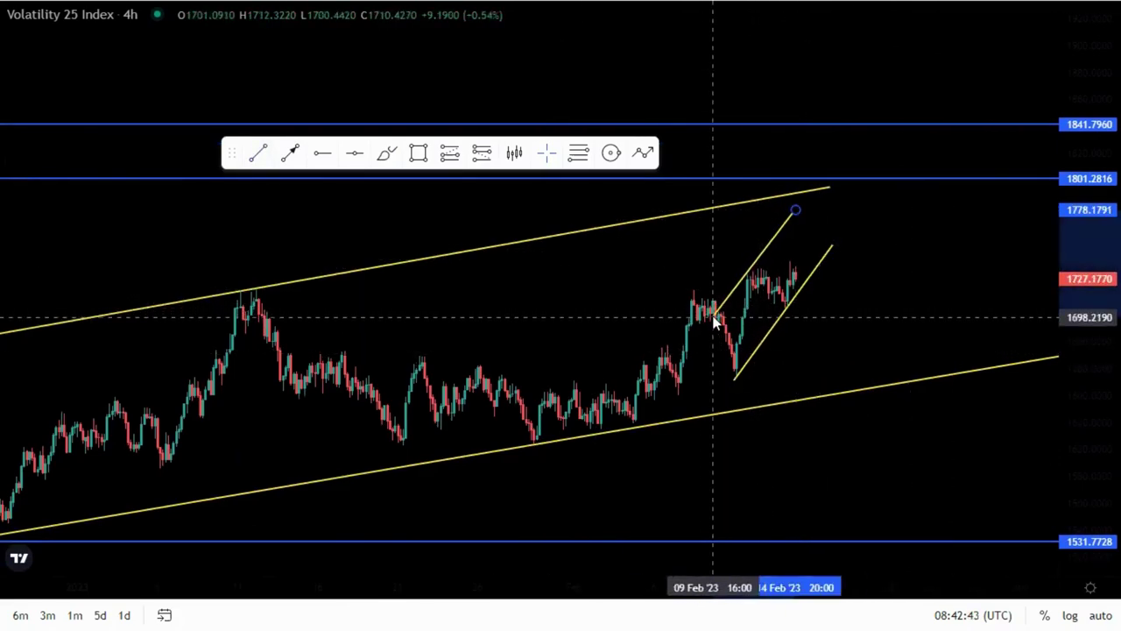
pyautogui.click(845, 312)
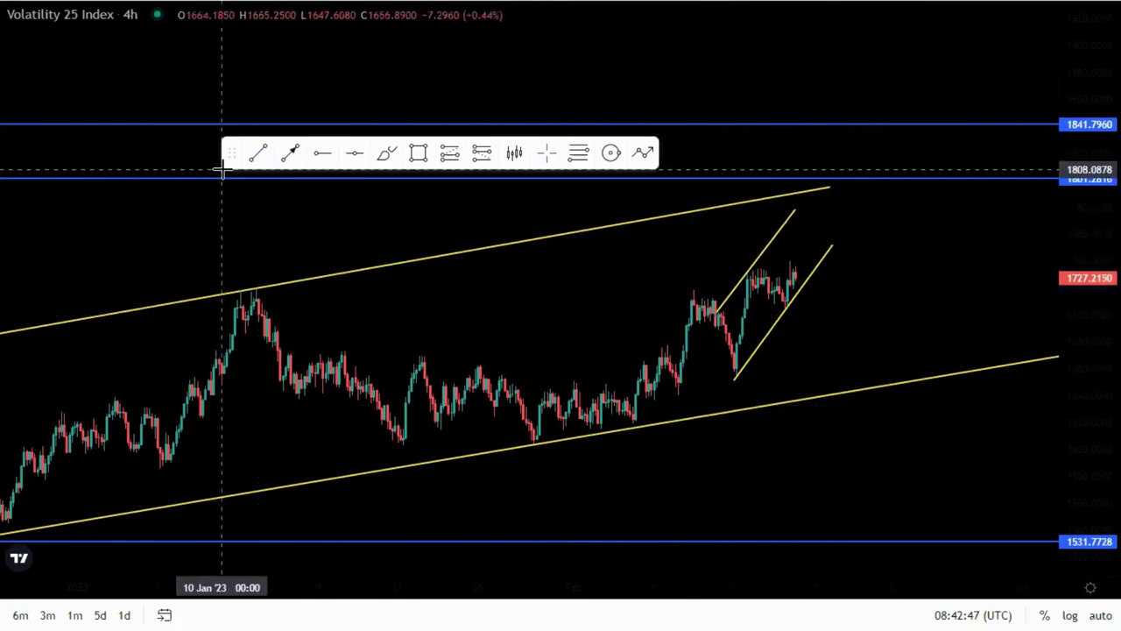
# Switch the chart to the 1-hour interval and frame the steep inner channel
pyautogui.write('1H')
pyautogui.press('Return')
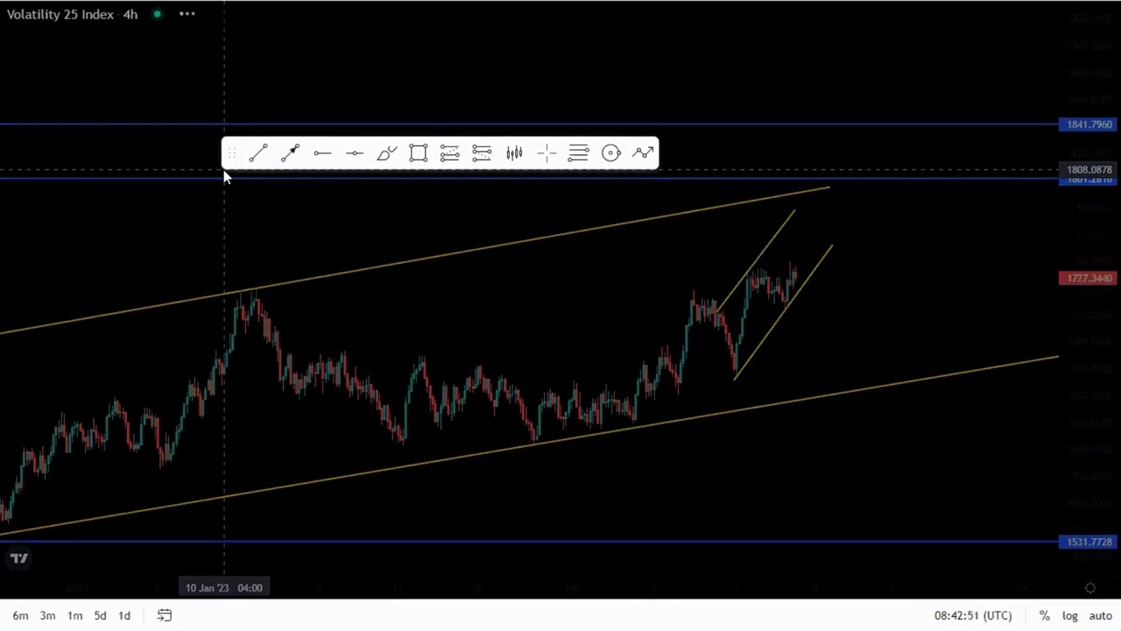
pyautogui.write('1h')
pyautogui.press('Return')
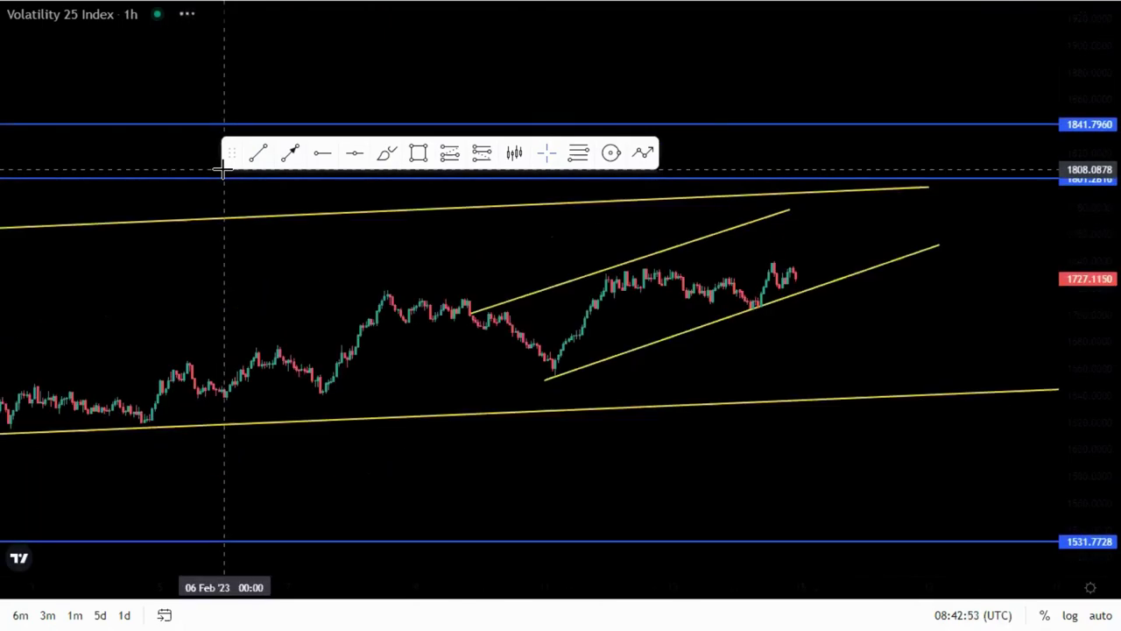
pyautogui.scroll(-5, 801, 458)
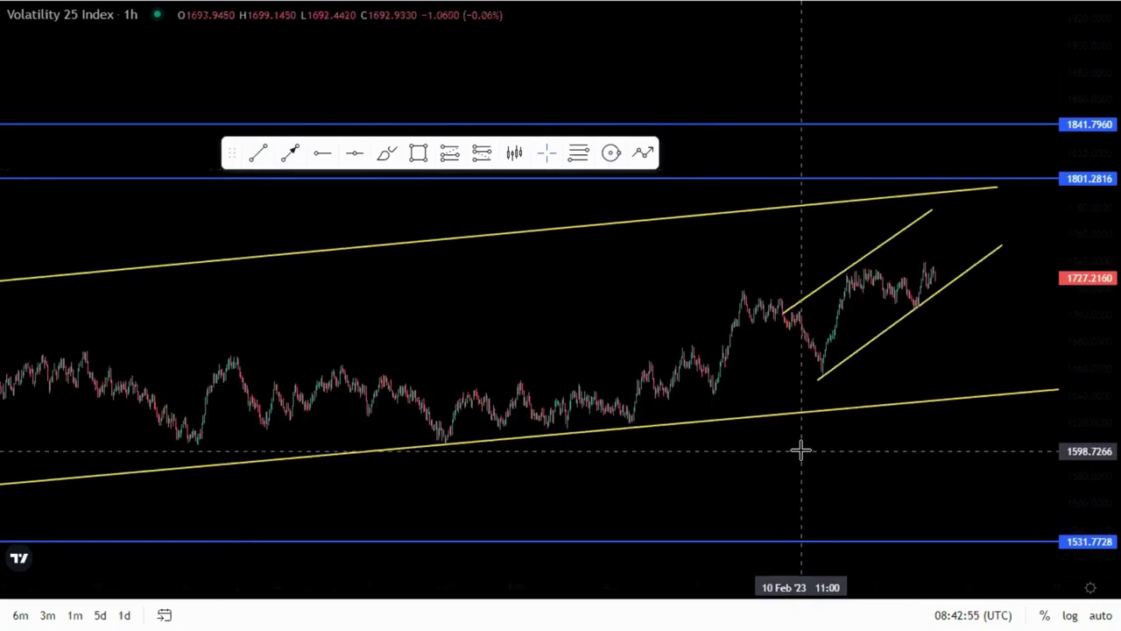
pyautogui.scroll(5, 930, 361)
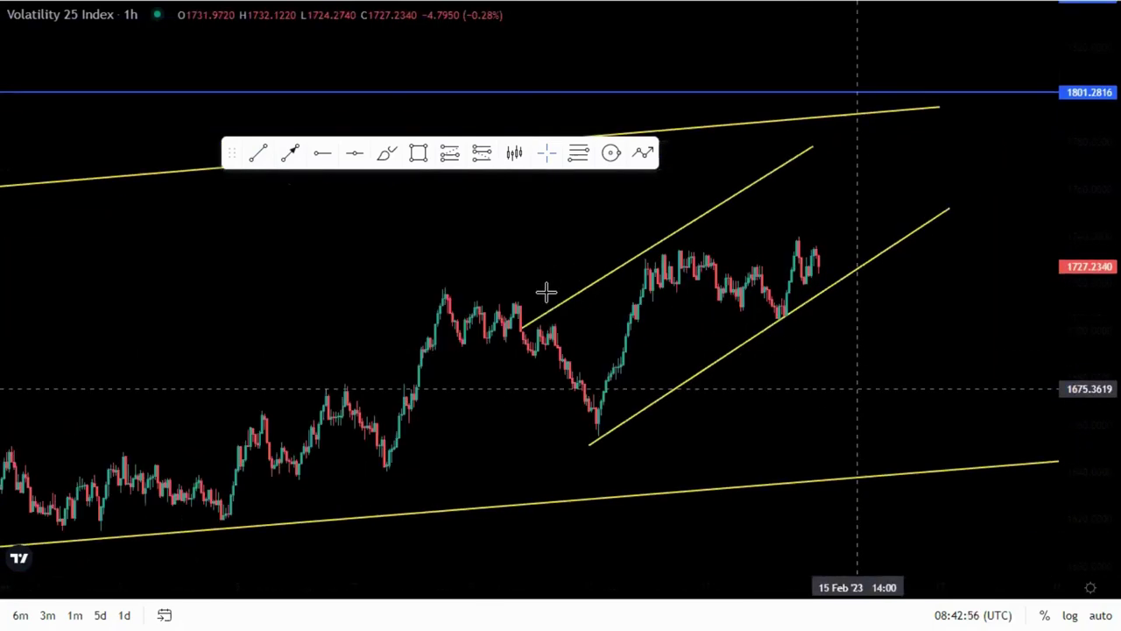
# Refit the inner channel: start its lines at 1701.8487 on 10 Feb and 1654.7998 on 11 Feb, and extend the upper line to the main channel top
pyautogui.moveTo(526, 331); pyautogui.dragTo(549, 333)
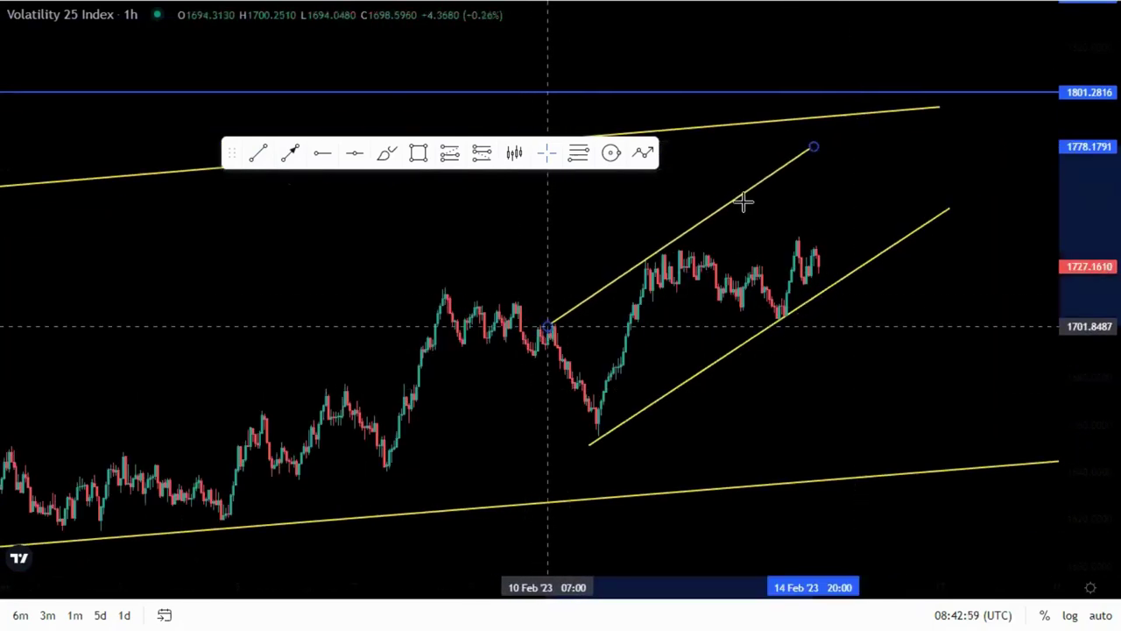
pyautogui.moveTo(591, 444); pyautogui.dragTo(599, 436)
pyautogui.moveTo(831, 387); pyautogui.dragTo(733, 418)
pyautogui.moveTo(848, 241); pyautogui.dragTo(854, 247)
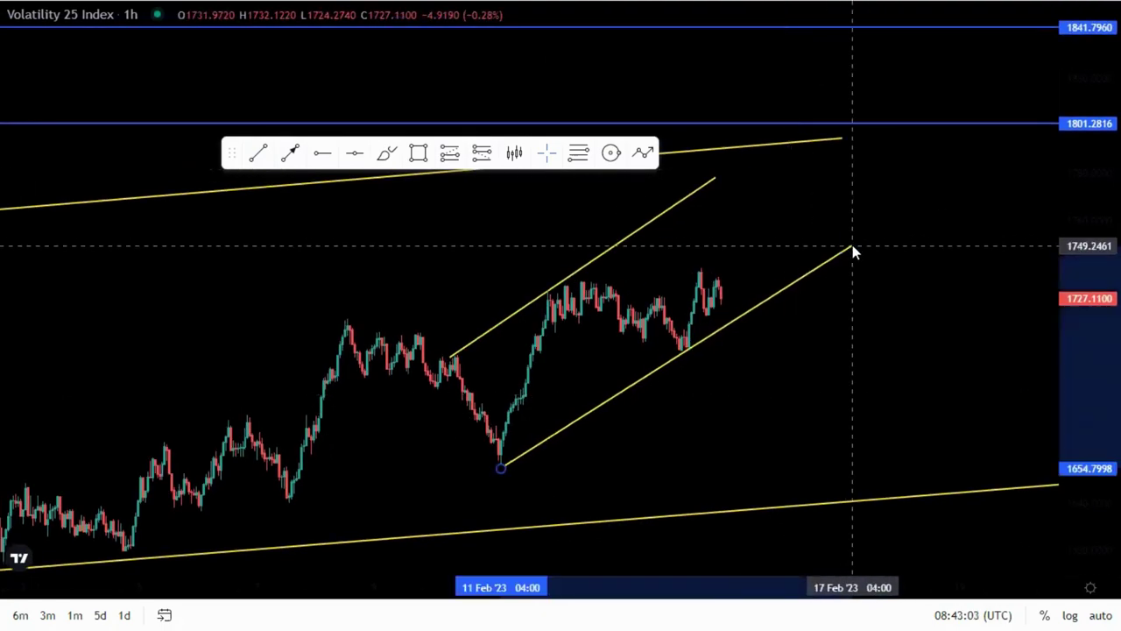
pyautogui.moveTo(715, 179); pyautogui.dragTo(762, 145)
pyautogui.click(927, 206)
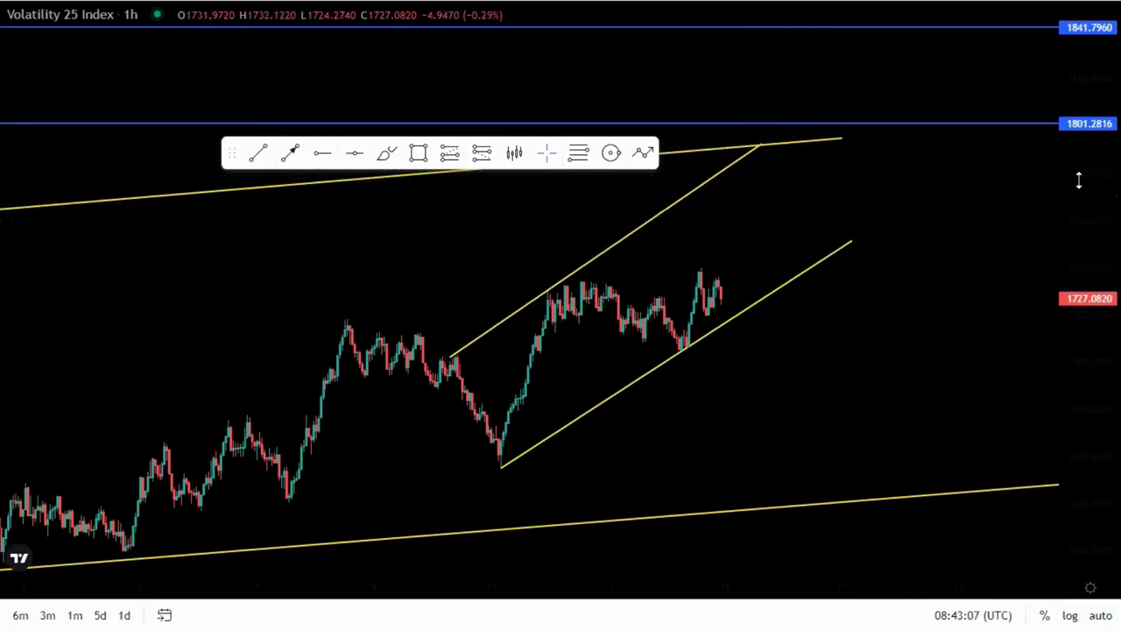
# Move the start of the 1801.2816 horizontal level onto the December swing high at 1803.9683, with the drawing toolbar shifted clear of it
pyautogui.moveTo(1078, 180); pyautogui.dragTo(1078, 319)
pyautogui.scroll(-6, 892, 358)
pyautogui.scroll(-6, 644, 366)
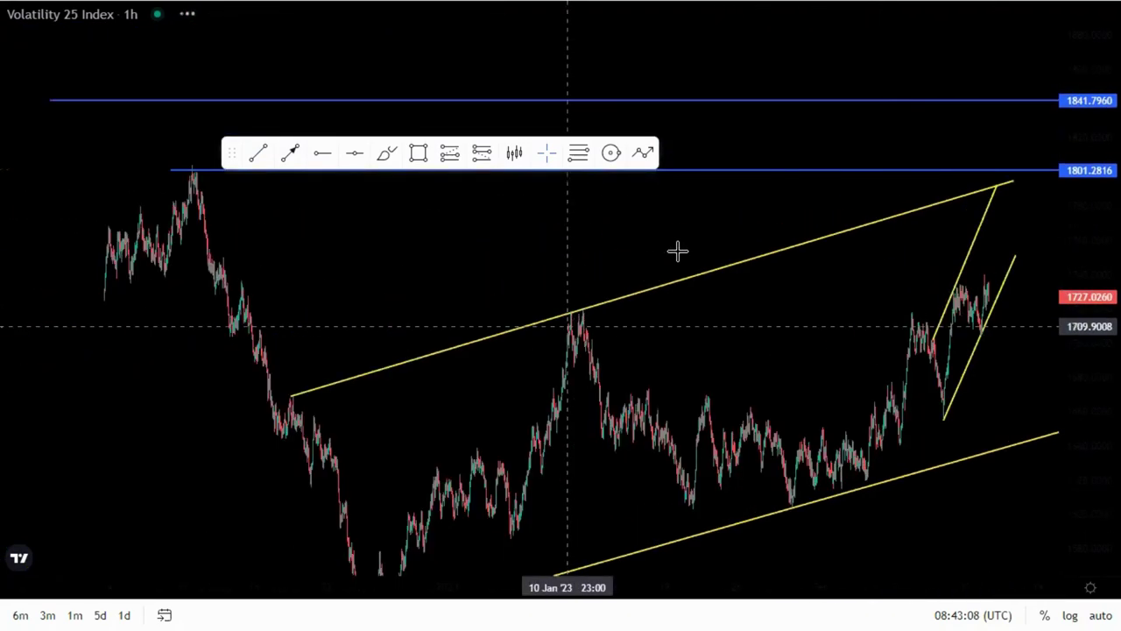
pyautogui.moveTo(576, 289); pyautogui.dragTo(580, 303)
pyautogui.moveTo(224, 152); pyautogui.dragTo(227, 76)
pyautogui.click(339, 204)
pyautogui.moveTo(338, 205); pyautogui.dragTo(355, 197)
# Draw a small rectangle over the December swing high, from 1810.6874 on 10 Dec '22 to about 1795 on 13 Dec '22
pyautogui.click(421, 75)
pyautogui.click(354, 186)
pyautogui.click(385, 213)
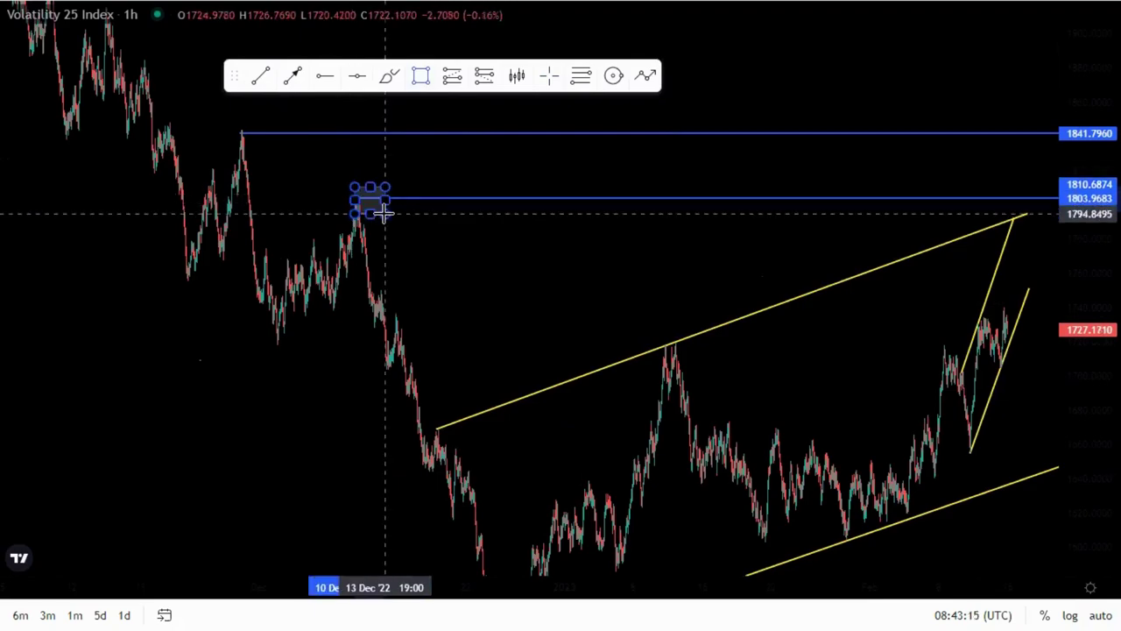
pyautogui.click(563, 251)
# Extend the inner channel's lower trend line further up along its slope, towards the 1803.9683 level
pyautogui.moveTo(543, 252); pyautogui.dragTo(370, 210)
pyautogui.moveTo(1073, 206); pyautogui.dragTo(1074, 363)
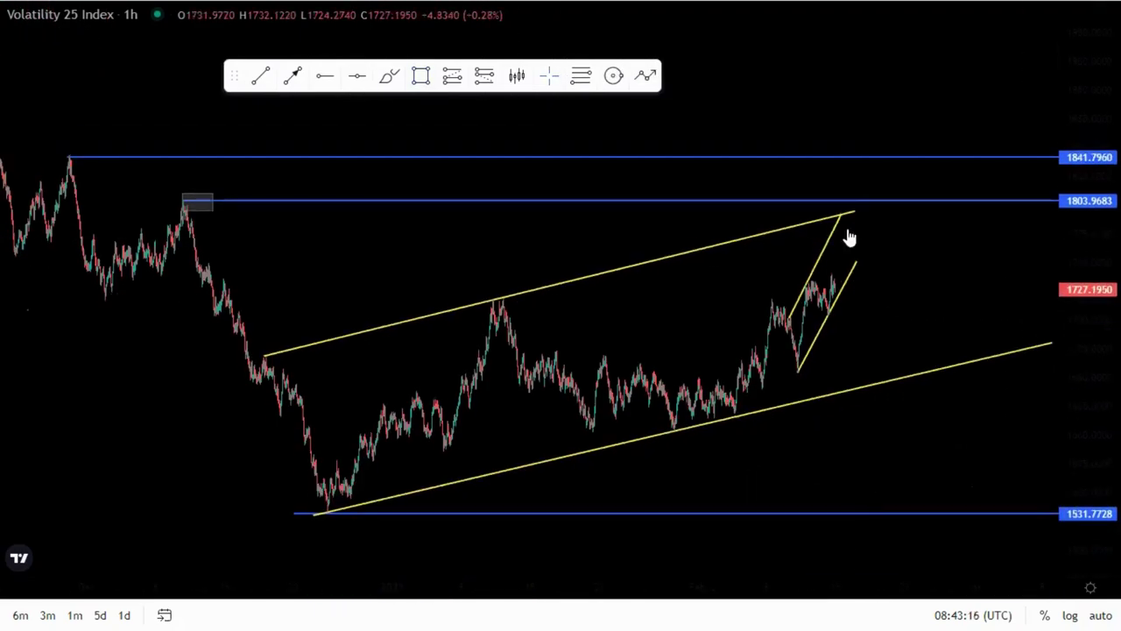
pyautogui.click(857, 262)
pyautogui.moveTo(857, 264); pyautogui.dragTo(876, 228)
pyautogui.scroll(2, 837, 320)
pyautogui.scroll(1, 837, 319)
pyautogui.moveTo(833, 314); pyautogui.dragTo(1055, 310)
pyautogui.scroll(8, 942, 362)
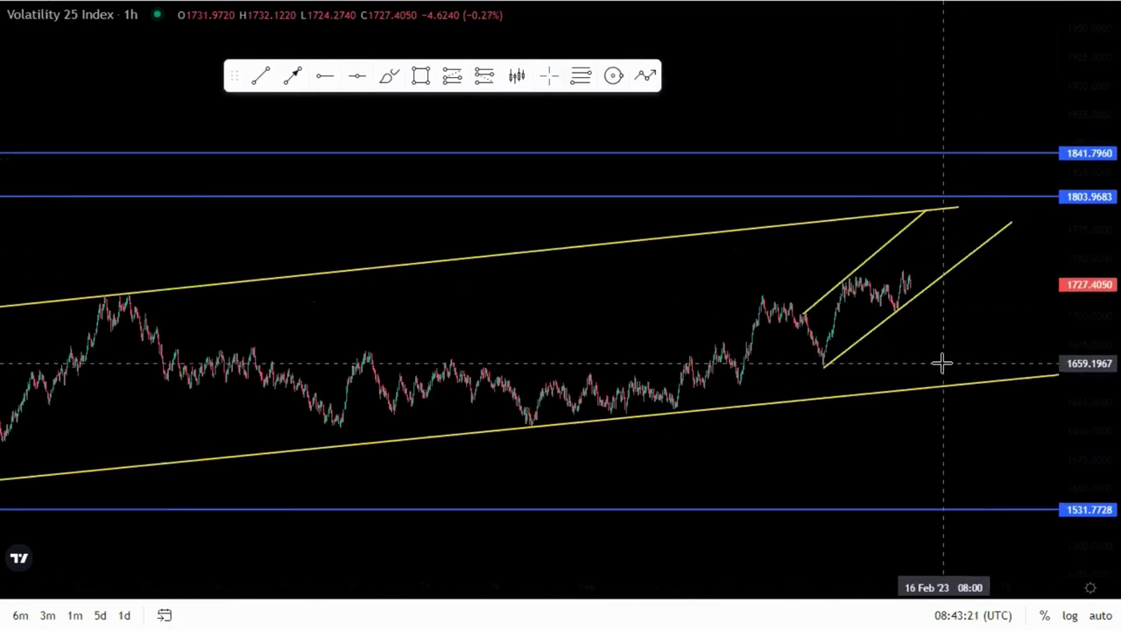
# Brush a projected price path from the latest candle up, down to the inner channel's lower line, and up to about 1795 on 16 Feb
pyautogui.moveTo(1091, 436); pyautogui.dragTo(1089, 317)
pyautogui.scroll(4, 876, 386)
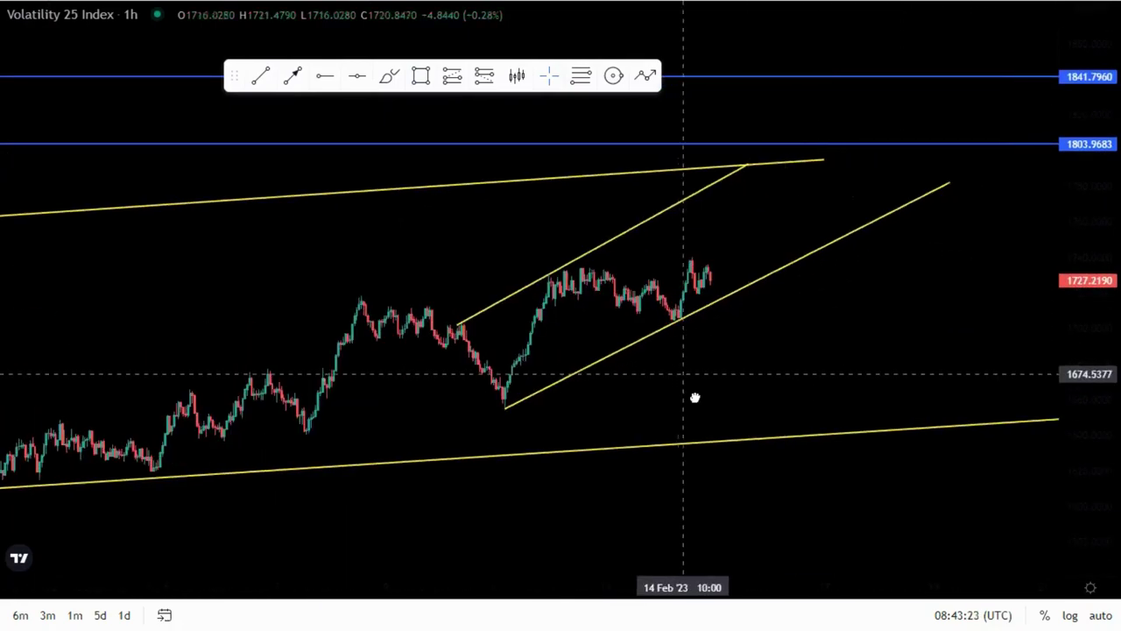
pyautogui.click(384, 76)
pyautogui.moveTo(720, 295)
pyautogui.mouseDown()
pyautogui.moveTo(742, 204)
pyautogui.moveTo(774, 290)
pyautogui.moveTo(789, 230)
pyautogui.mouseUp()
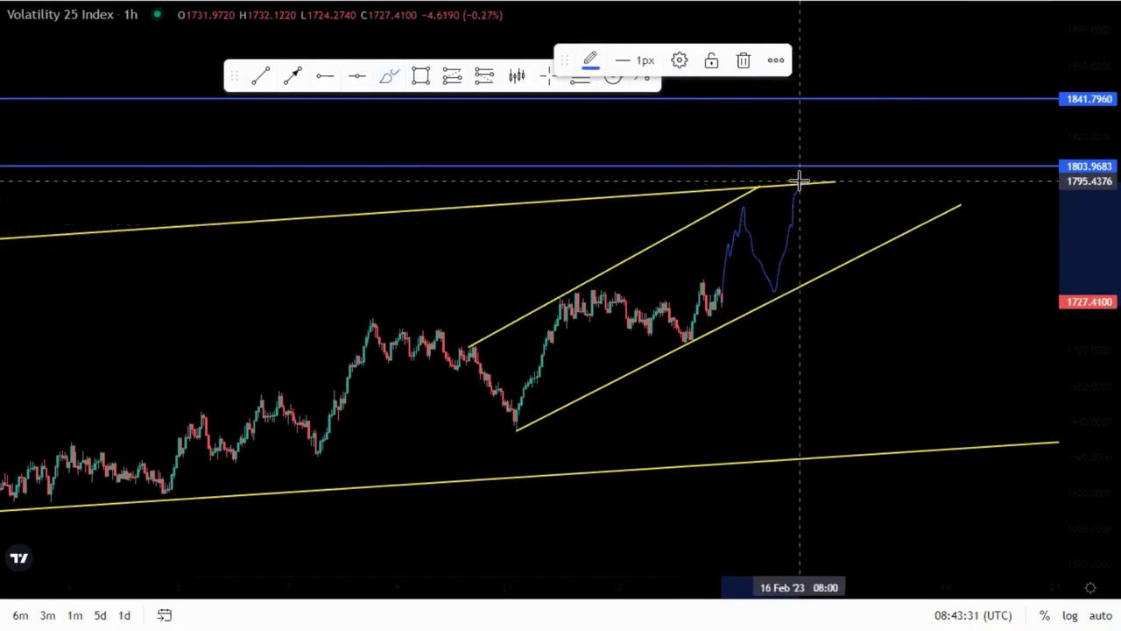
# Continue the brushed path from the main channel top to just above the 1803.9683 level, then back down to about 1782
pyautogui.scroll(-3, 791, 197)
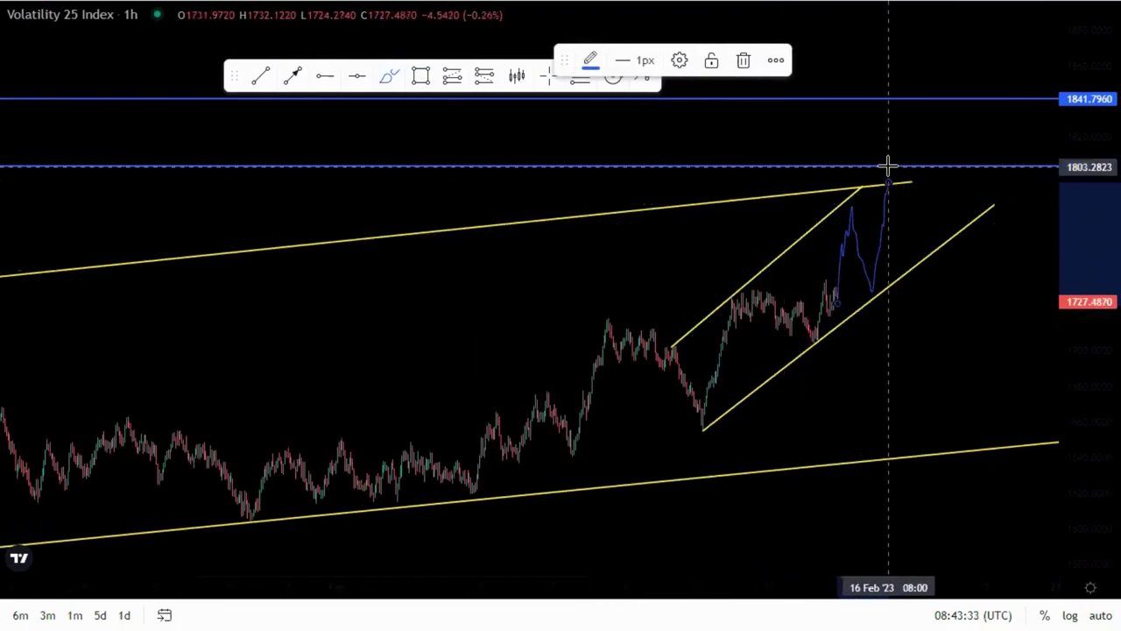
pyautogui.moveTo(886, 190); pyautogui.dragTo(893, 163)
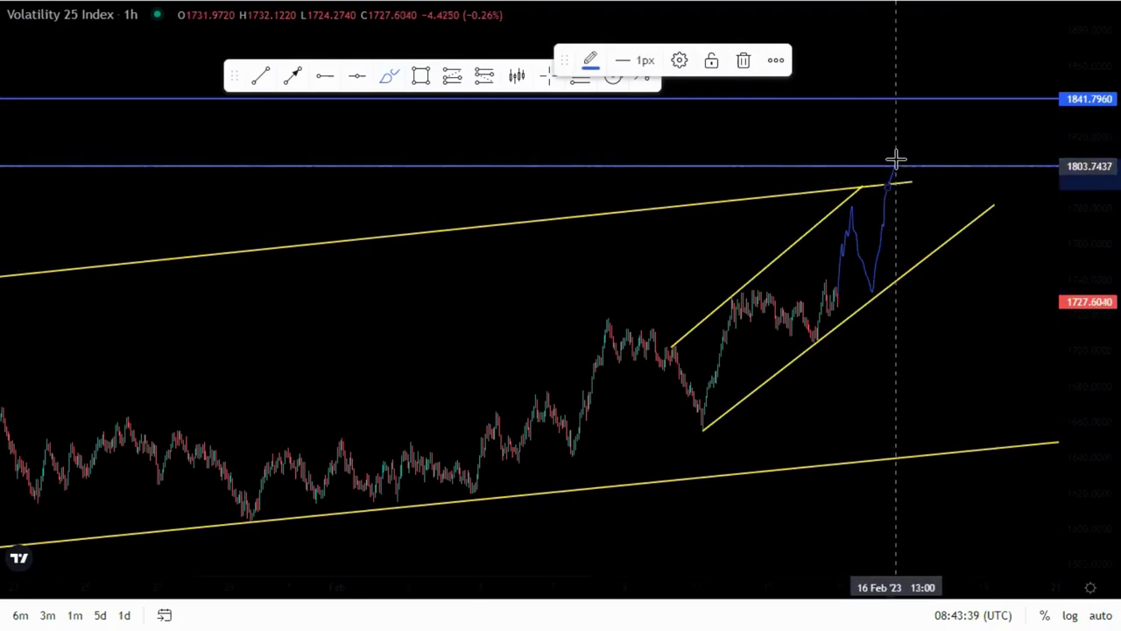
pyautogui.moveTo(895, 159); pyautogui.dragTo(898, 205)
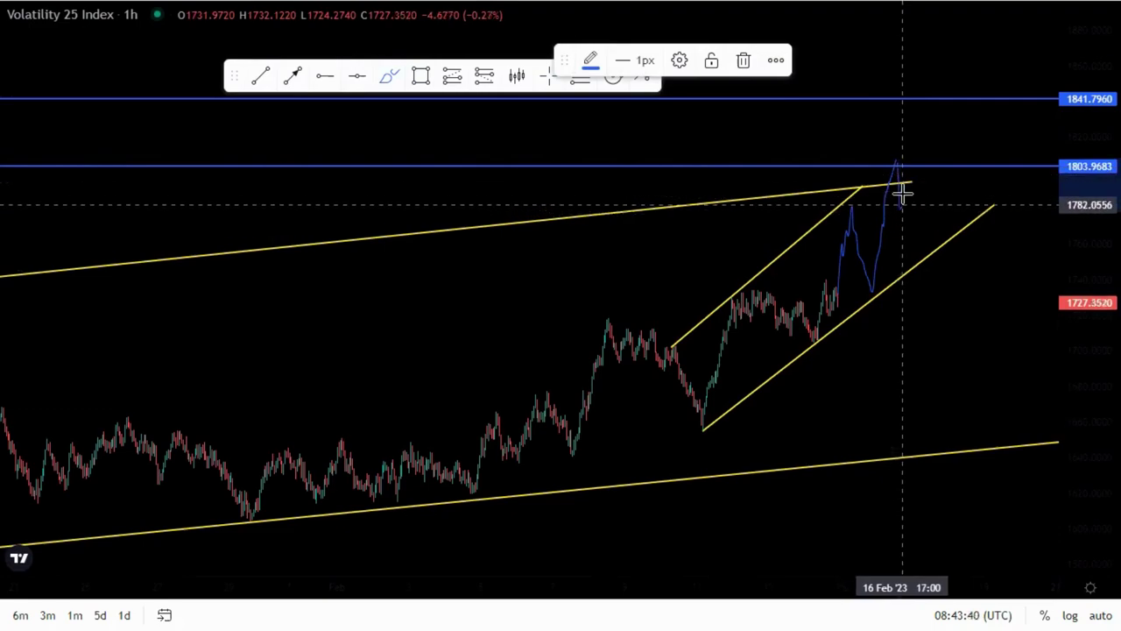
# Brush a small sideways zigzag after the drop and enclose it with two short trend lines, the upper rising from 1784.3628 to 1788.0544
pyautogui.moveTo(914, 195)
pyautogui.mouseDown()
pyautogui.moveTo(924, 207)
pyautogui.moveTo(929, 194)
pyautogui.mouseUp()
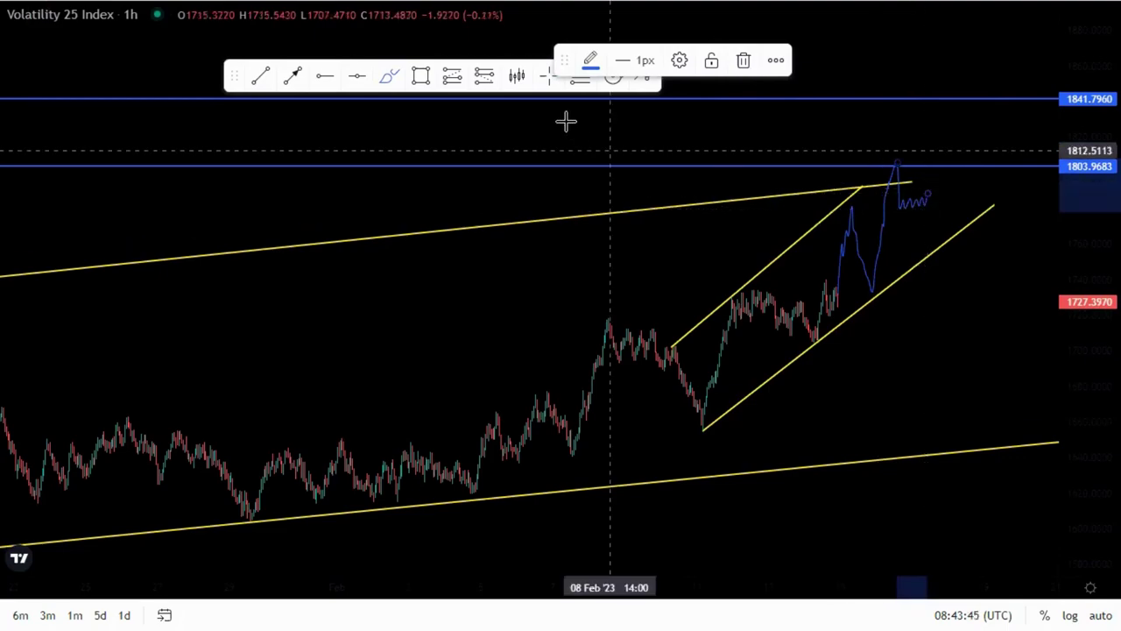
pyautogui.click(263, 77)
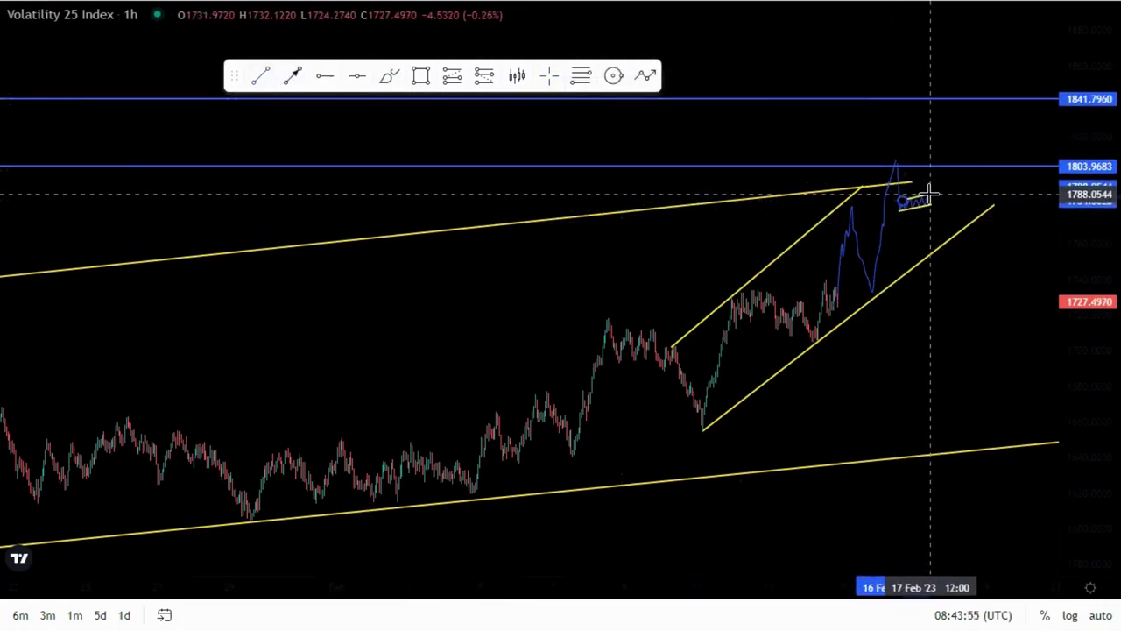
pyautogui.click(927, 196)
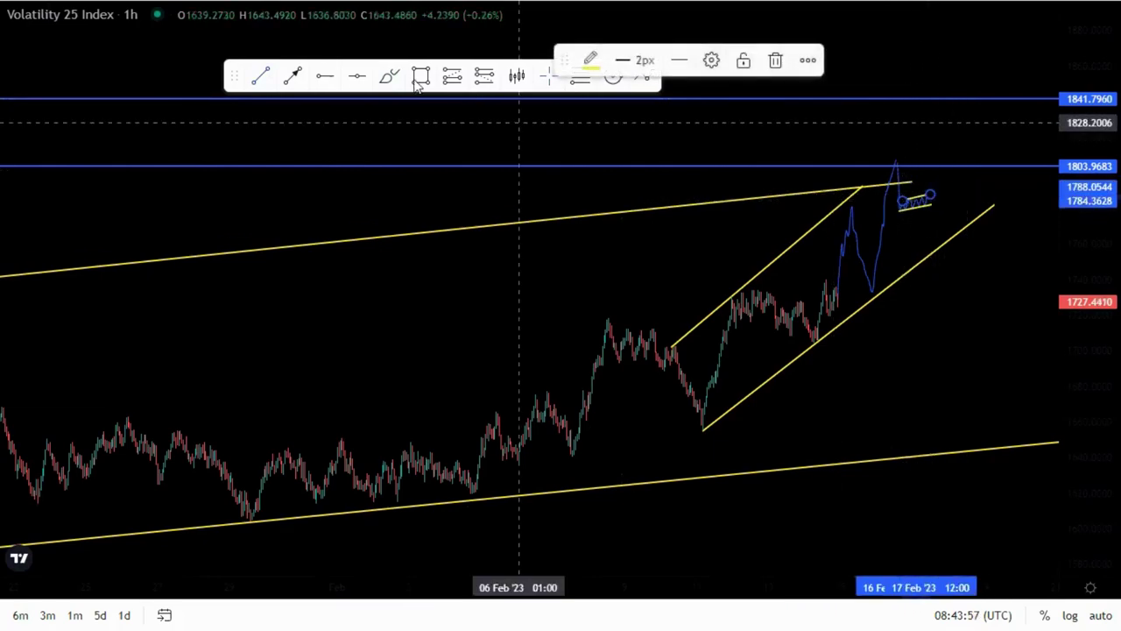
# Place a short position below the small zigzag with entry 1778.3640, stop 1792.6689 and target 1752.5215
pyautogui.click(484, 76)
pyautogui.click(921, 208)
pyautogui.moveTo(933, 182); pyautogui.dragTo(779, 202)
pyautogui.moveTo(782, 243); pyautogui.dragTo(778, 228)
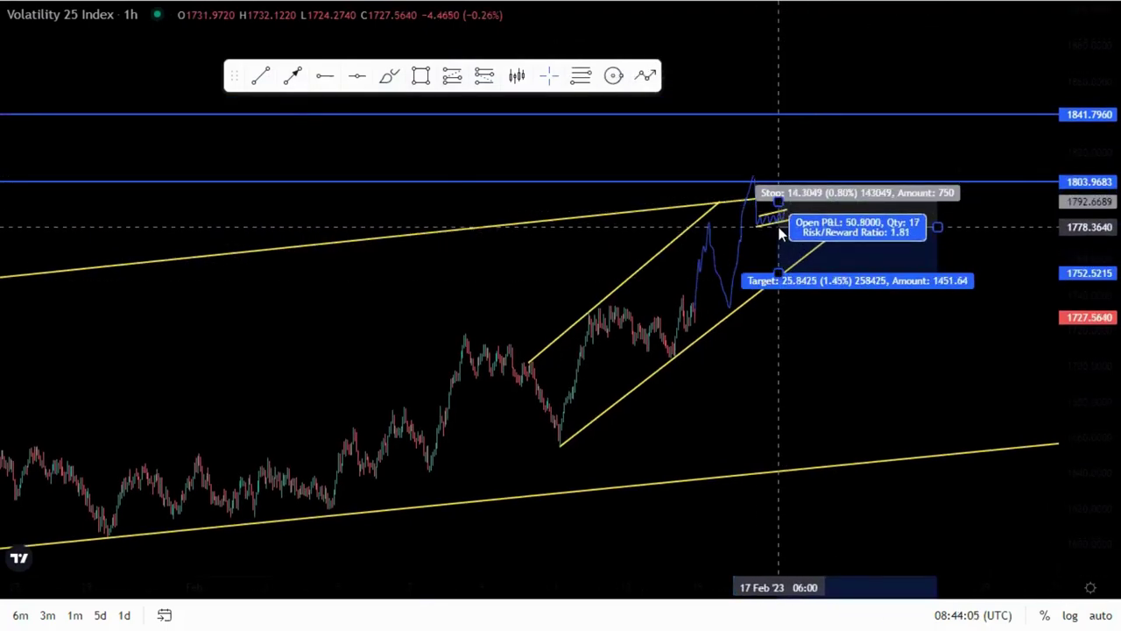
# Brush a steep drop from the small zigzag through the inner channel to about 1733, followed by a bounded sideways consolidation
pyautogui.scroll(-1, 828, 396)
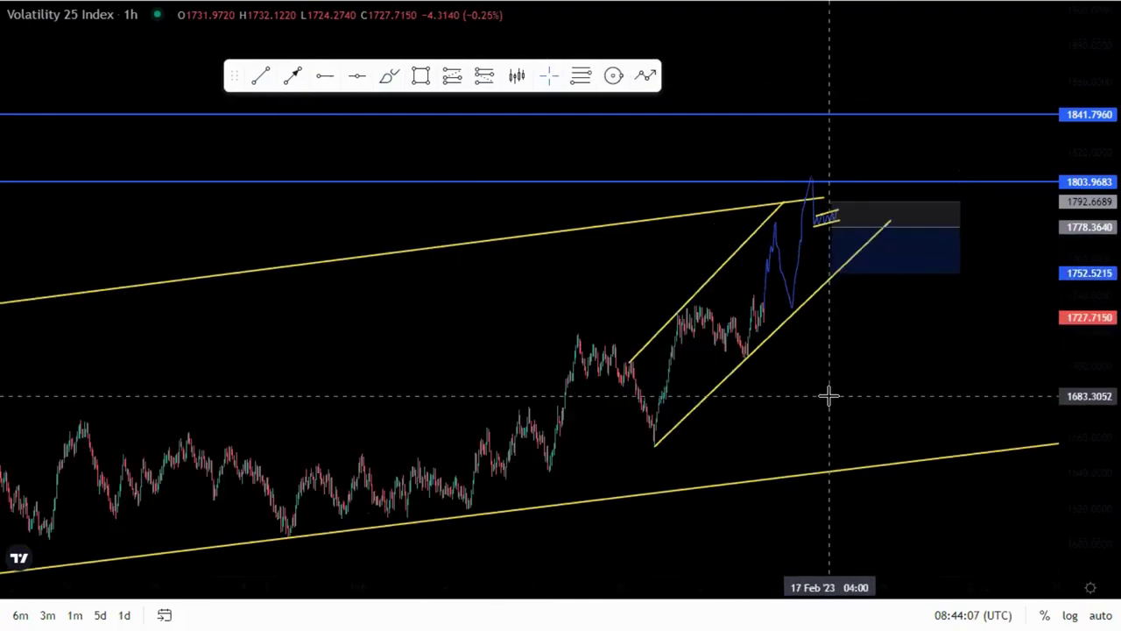
pyautogui.scroll(1, 828, 390)
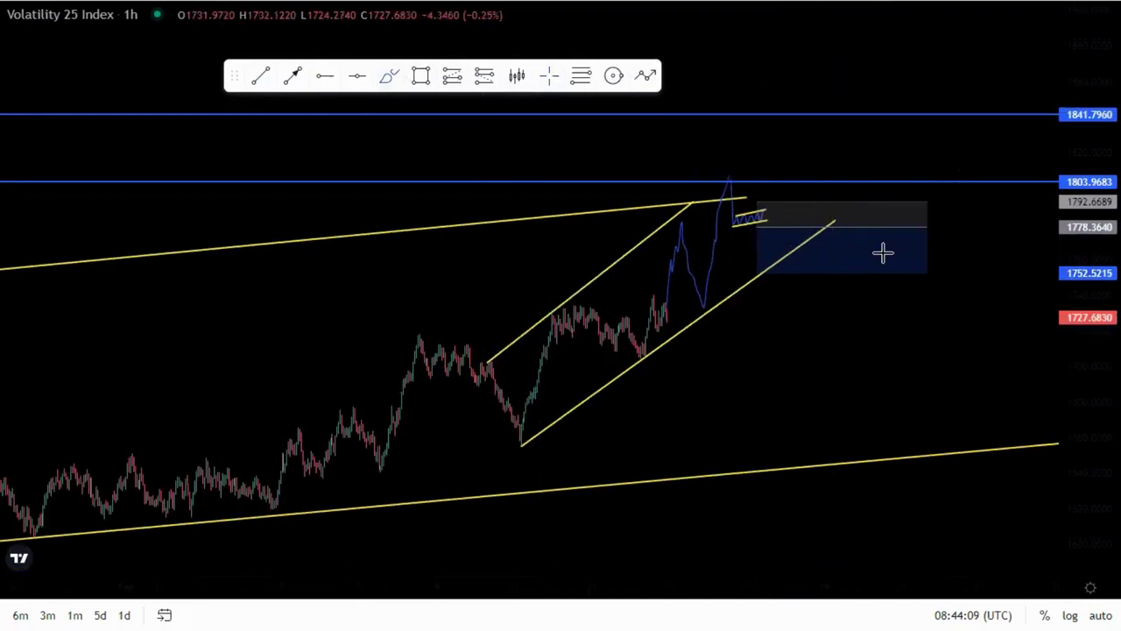
pyautogui.moveTo(764, 212); pyautogui.dragTo(768, 310)
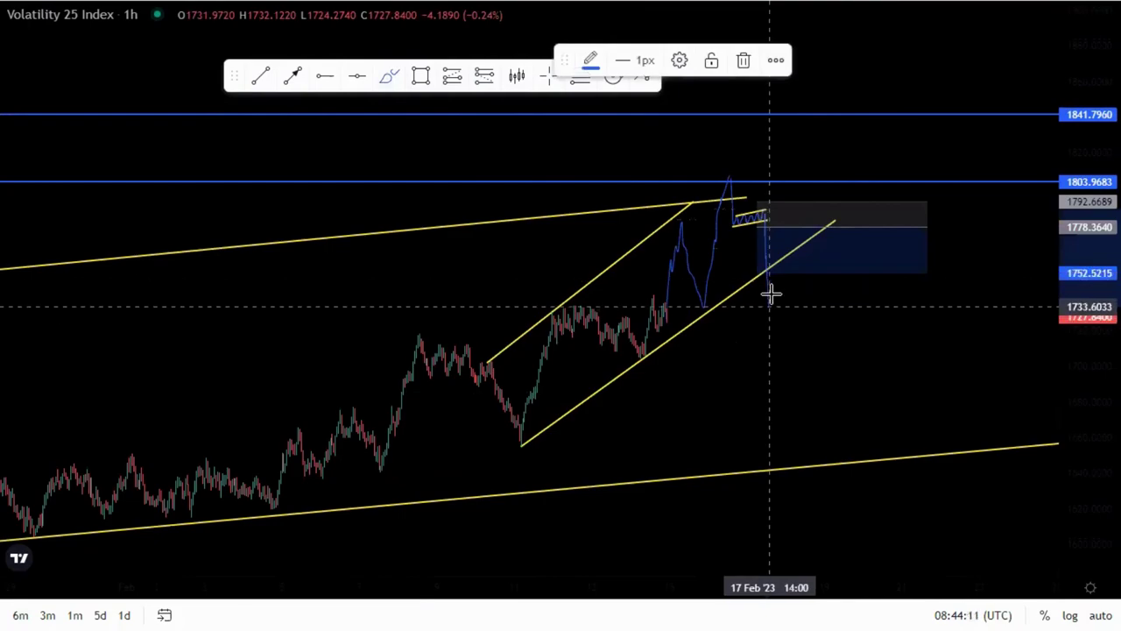
pyautogui.moveTo(802, 304)
pyautogui.mouseDown()
pyautogui.moveTo(816, 312)
pyautogui.moveTo(766, 294)
pyautogui.mouseUp()
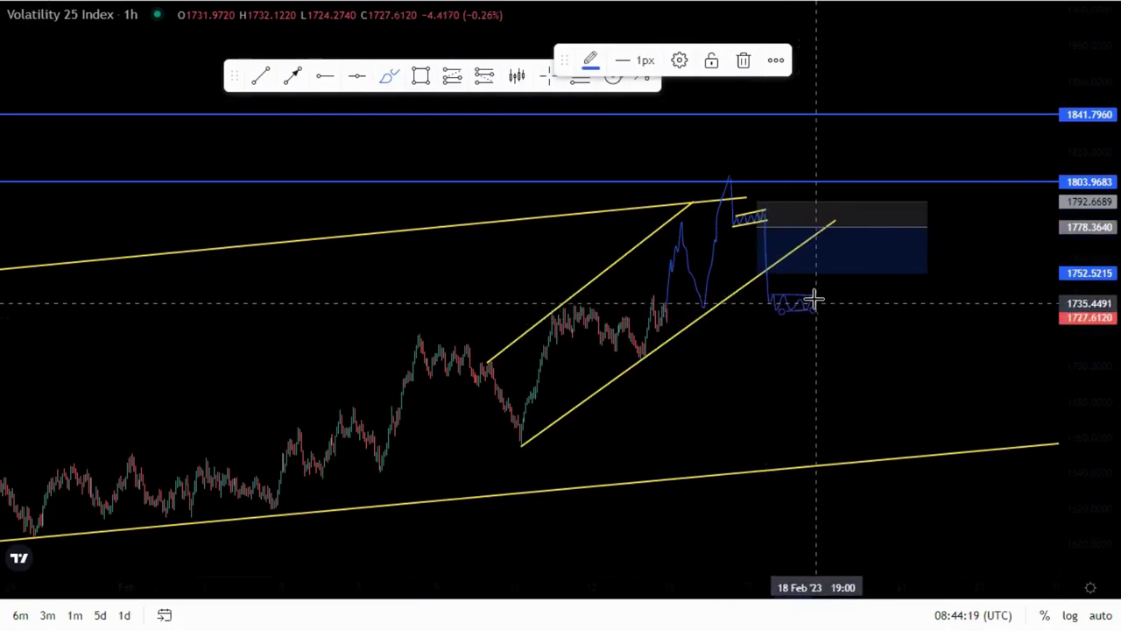
# Brush a double-bottom pattern after the second consolidation, with lines along its highs and lows and a circle at its final high
pyautogui.moveTo(815, 310)
pyautogui.mouseDown()
pyautogui.moveTo(822, 350)
pyautogui.moveTo(853, 285)
pyautogui.moveTo(863, 311)
pyautogui.mouseUp()
pyautogui.moveTo(883, 357); pyautogui.dragTo(908, 316)
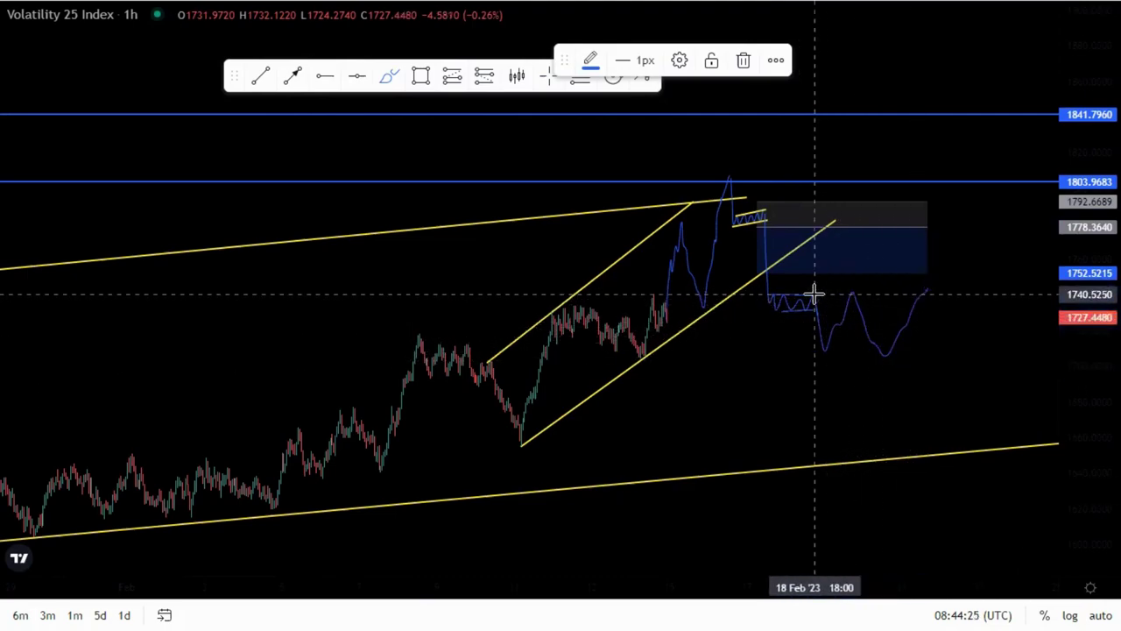
pyautogui.moveTo(936, 280)
pyautogui.mouseDown()
pyautogui.moveTo(916, 280)
pyautogui.moveTo(935, 282)
pyautogui.mouseUp()
pyautogui.click(547, 77)
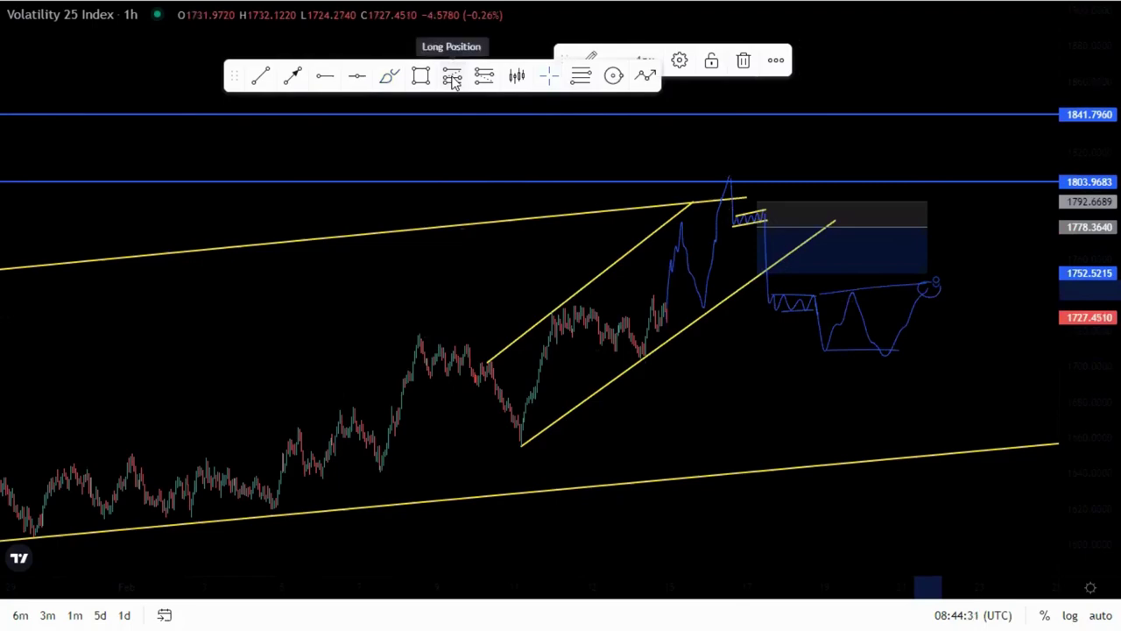
# Place a second short position at the circled high with entry 1743.2937, stop 1755.7529 and target 1656.5411 near the main channel's lower line
pyautogui.click(484, 75)
pyautogui.click(920, 288)
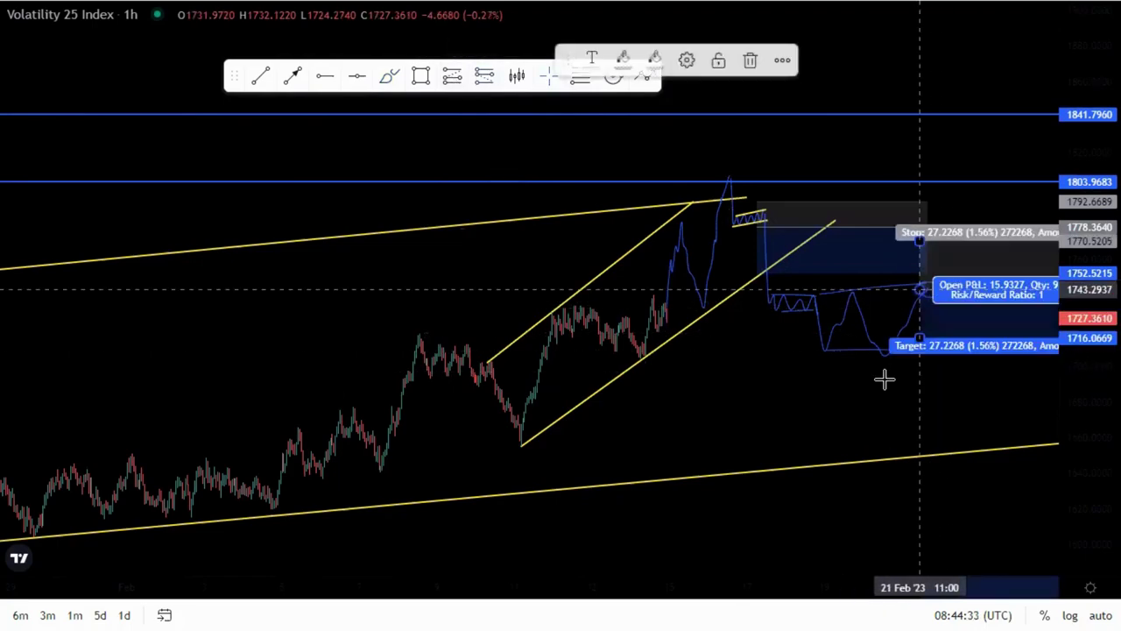
pyautogui.moveTo(751, 394); pyautogui.dragTo(718, 396)
pyautogui.moveTo(785, 239)
pyautogui.mouseDown()
pyautogui.moveTo(785, 272)
pyautogui.moveTo(785, 259)
pyautogui.mouseUp()
pyautogui.click(755, 390)
pyautogui.click(638, 236)
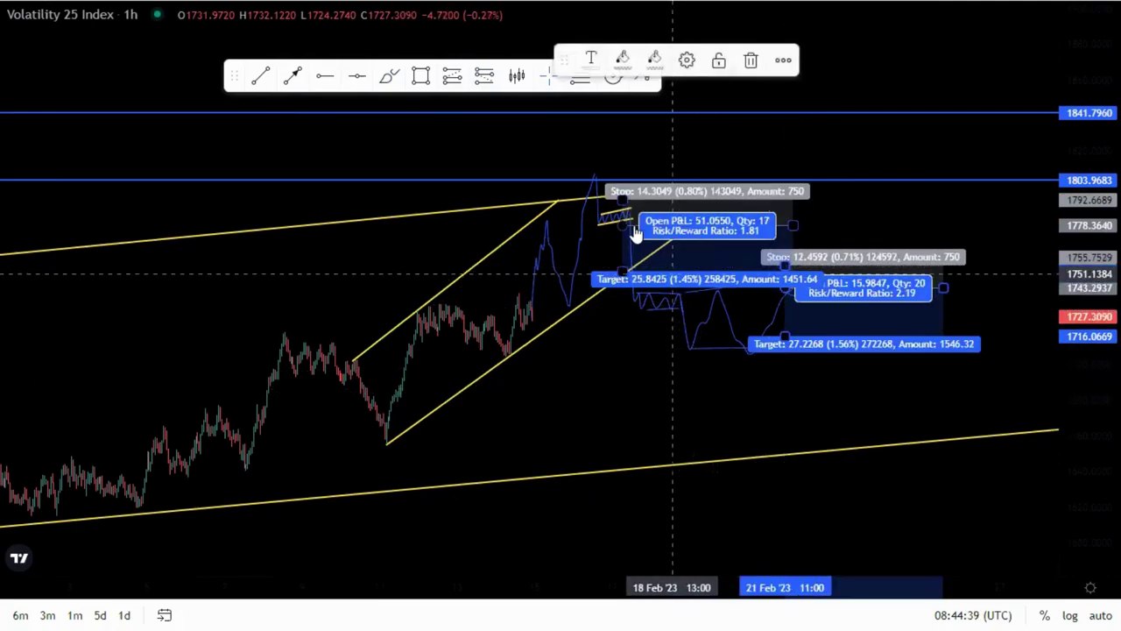
pyautogui.click(782, 325)
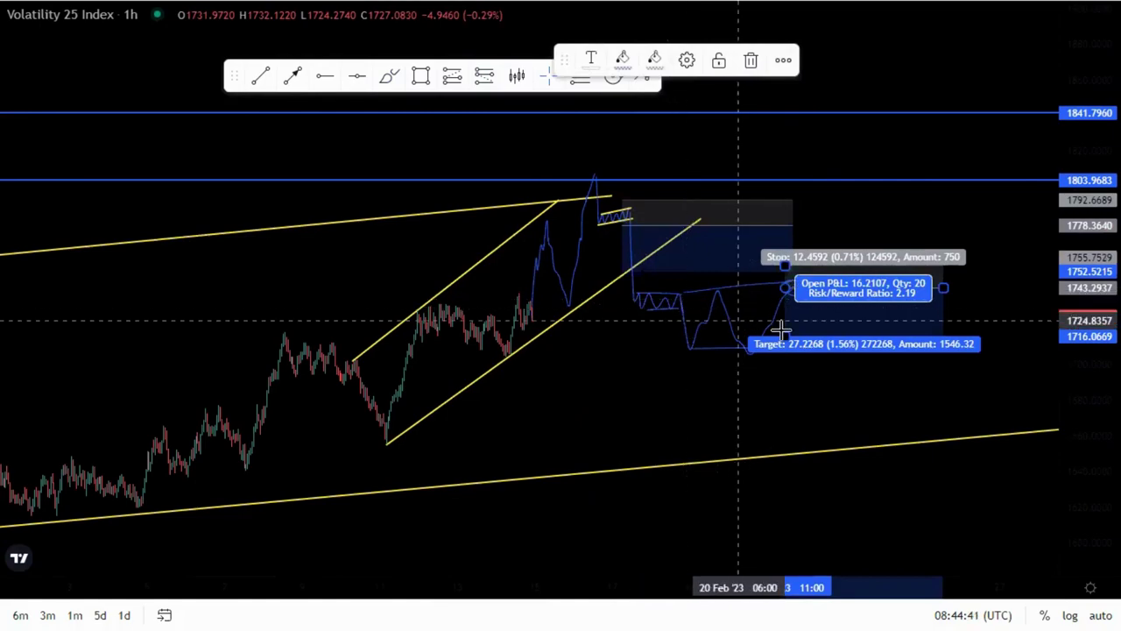
pyautogui.moveTo(785, 366); pyautogui.dragTo(785, 444)
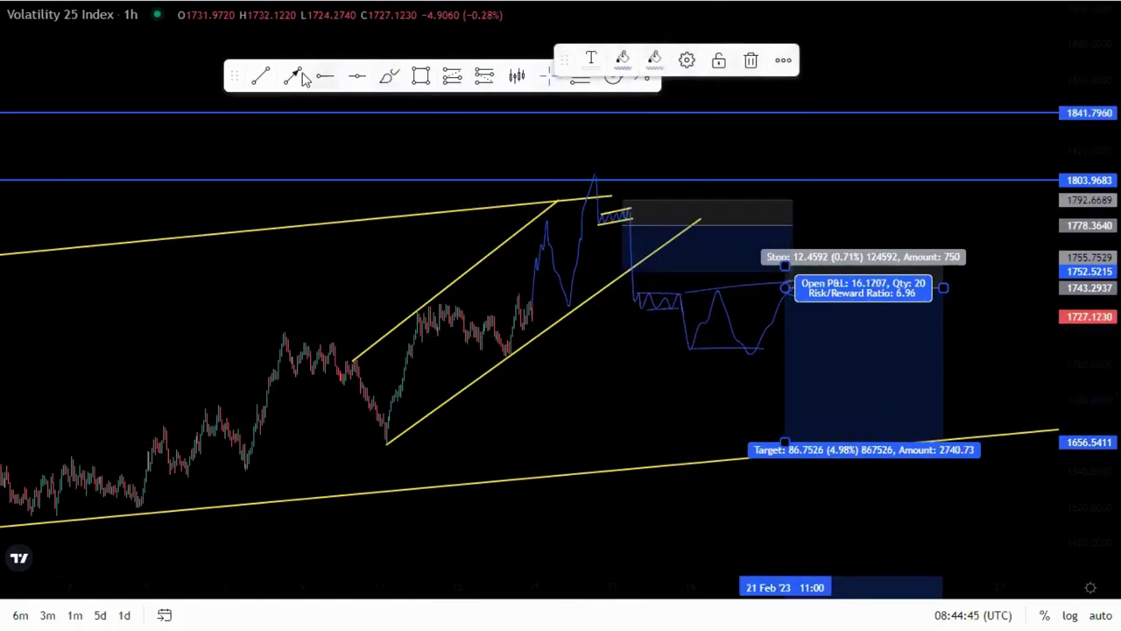
# Draw a short horizontal trend line at 1756.2143 along the second position's stop, starting on 21 Feb
pyautogui.click(261, 76)
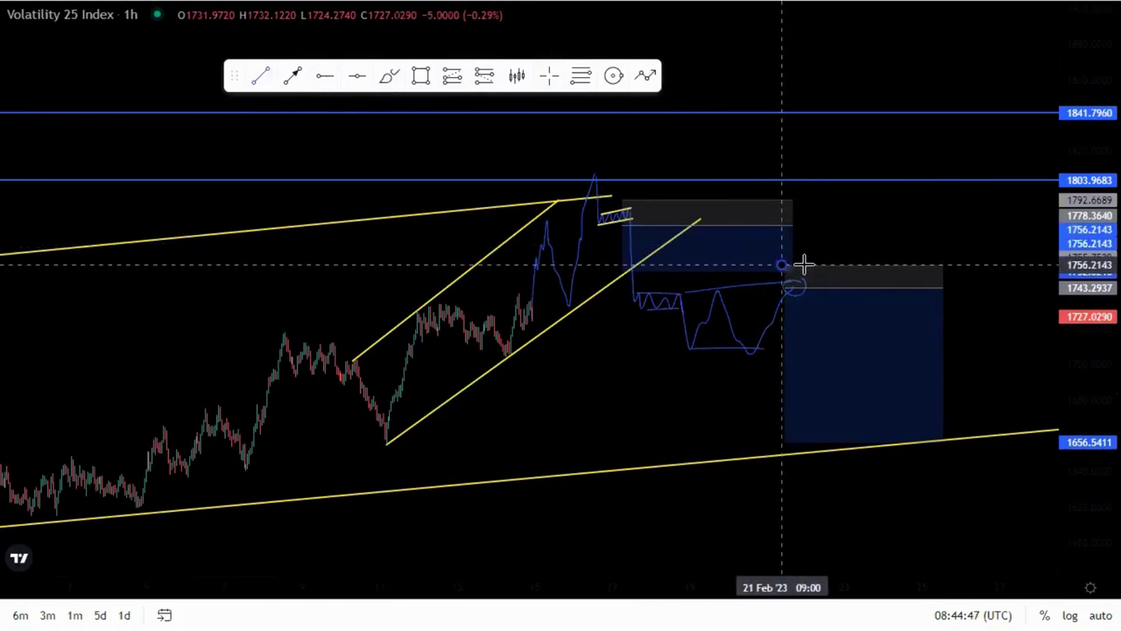
pyautogui.click(821, 264)
pyautogui.click(832, 233)
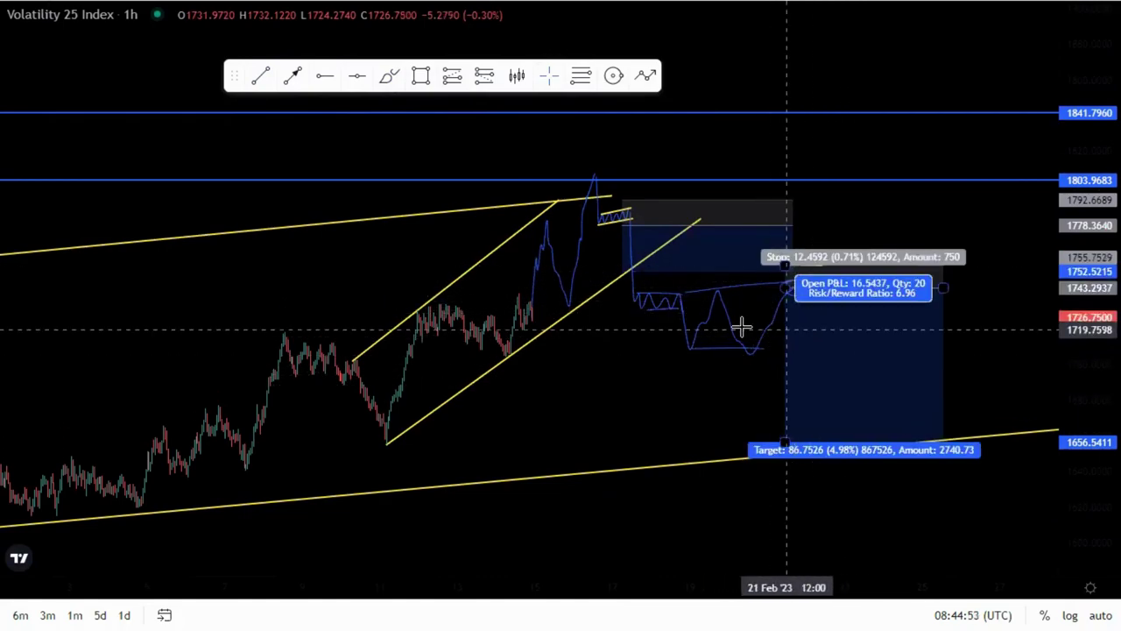
# Extend the second short position's target down to 1532.8111, at the lowest horizontal level
pyautogui.scroll(-5, 762, 386)
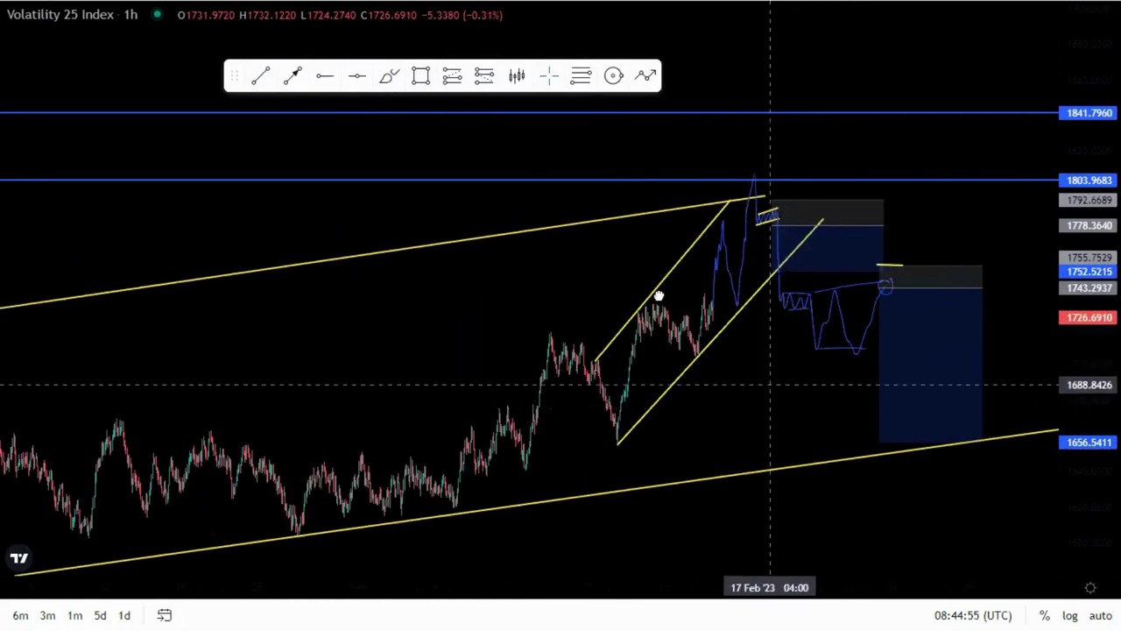
pyautogui.scroll(-3, 700, 341)
pyautogui.scroll(-3, 824, 272)
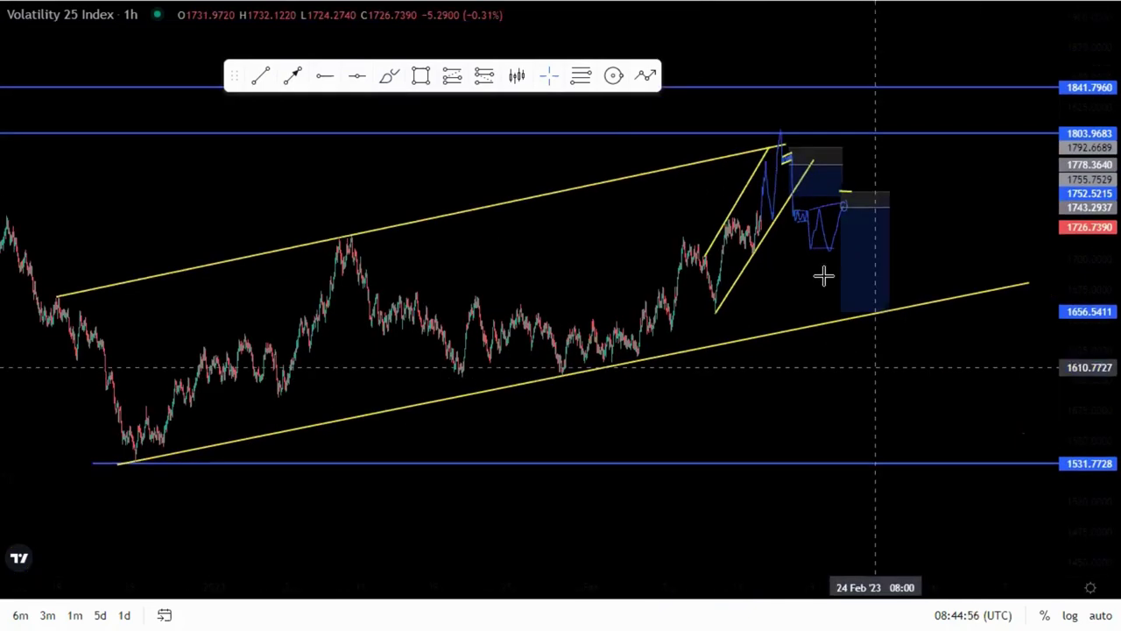
pyautogui.scroll(-1, 804, 289)
pyautogui.moveTo(804, 289); pyautogui.dragTo(787, 438)
pyautogui.moveTo(885, 400); pyautogui.dragTo(968, 428)
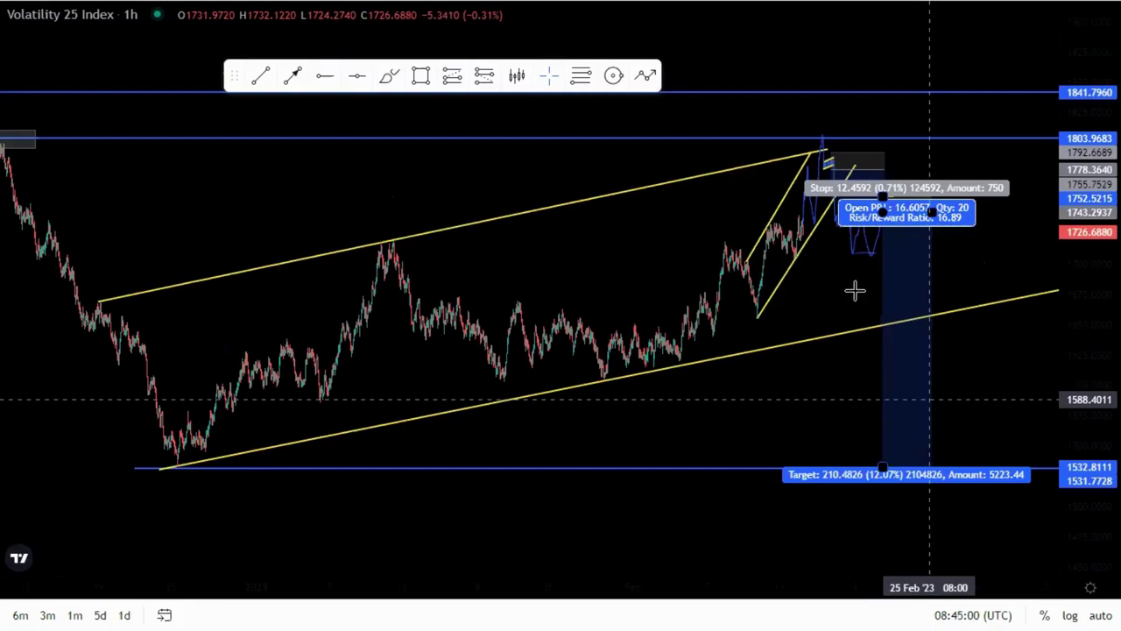
# Extend the first short position's target down to 1530.7773, just below the lowest horizontal level
pyautogui.scroll(2, 809, 300)
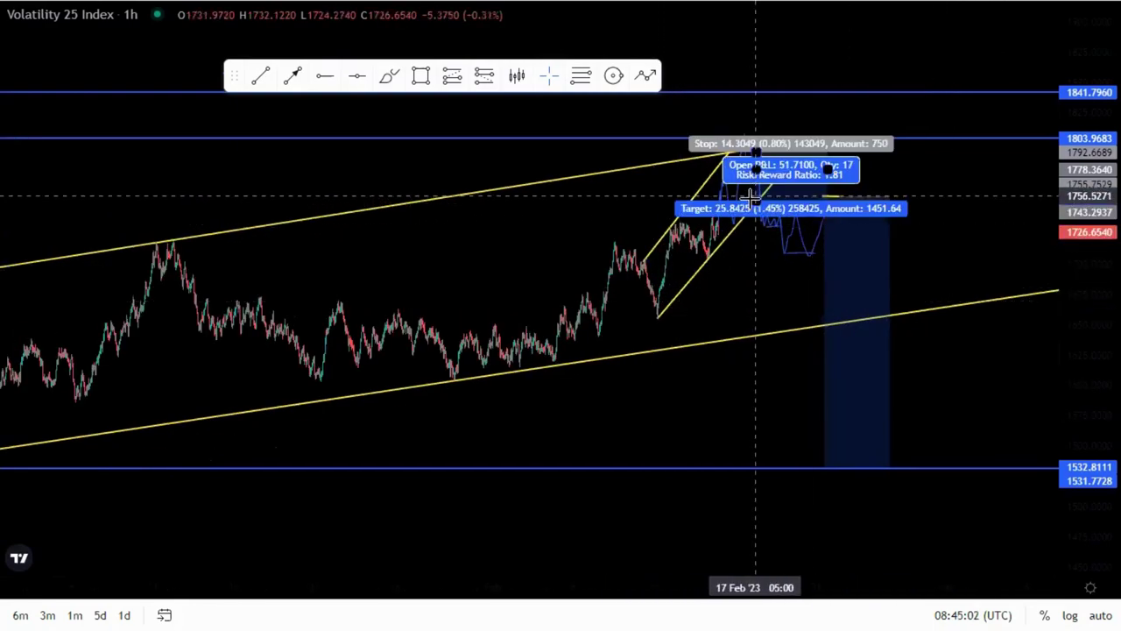
pyautogui.moveTo(753, 201); pyautogui.dragTo(747, 468)
pyautogui.click(914, 200)
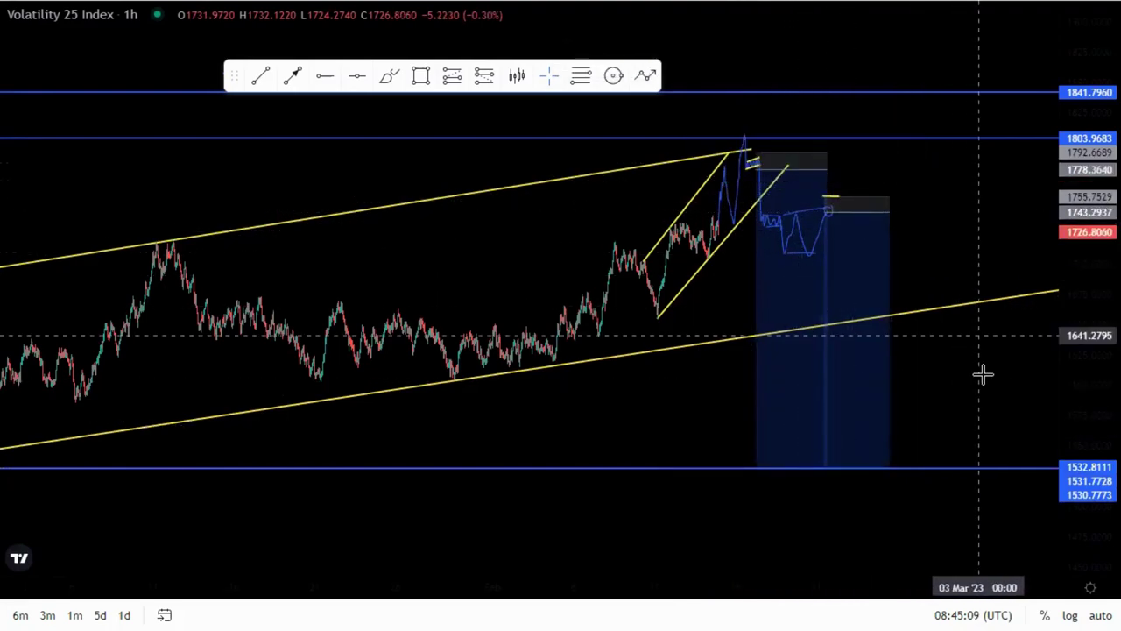
pyautogui.scroll(-3, 983, 375)
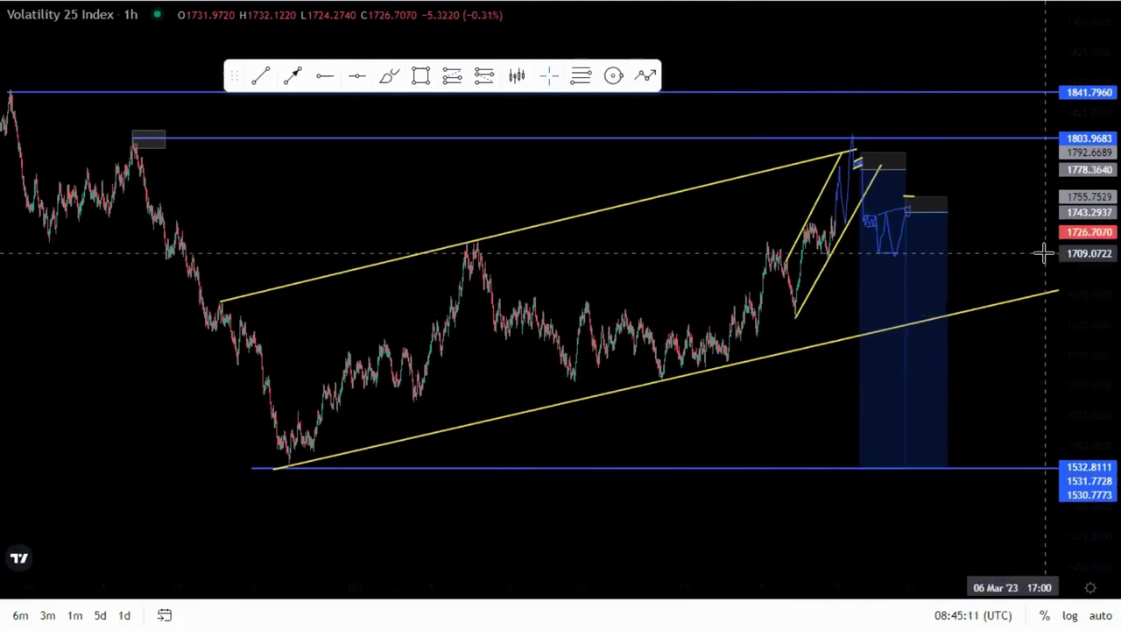